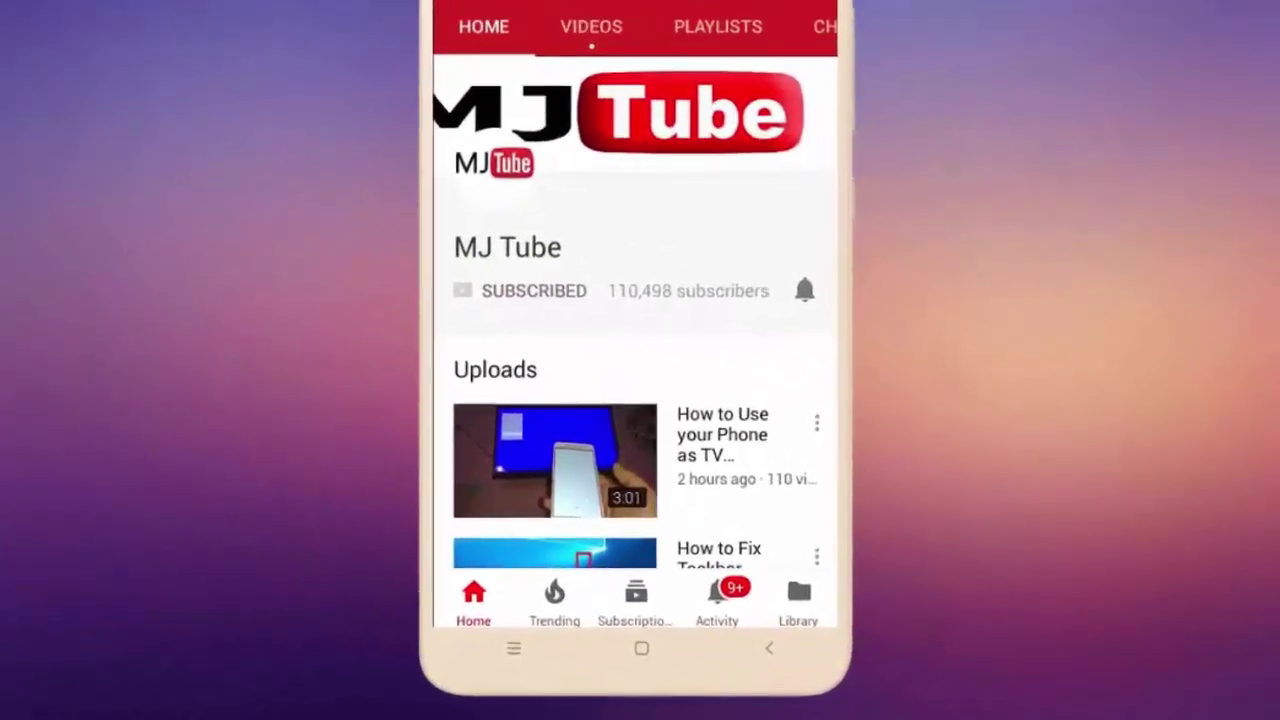
Step: Set the MJ Tube channel's notification bell to all notifications
left_click(838, 205)
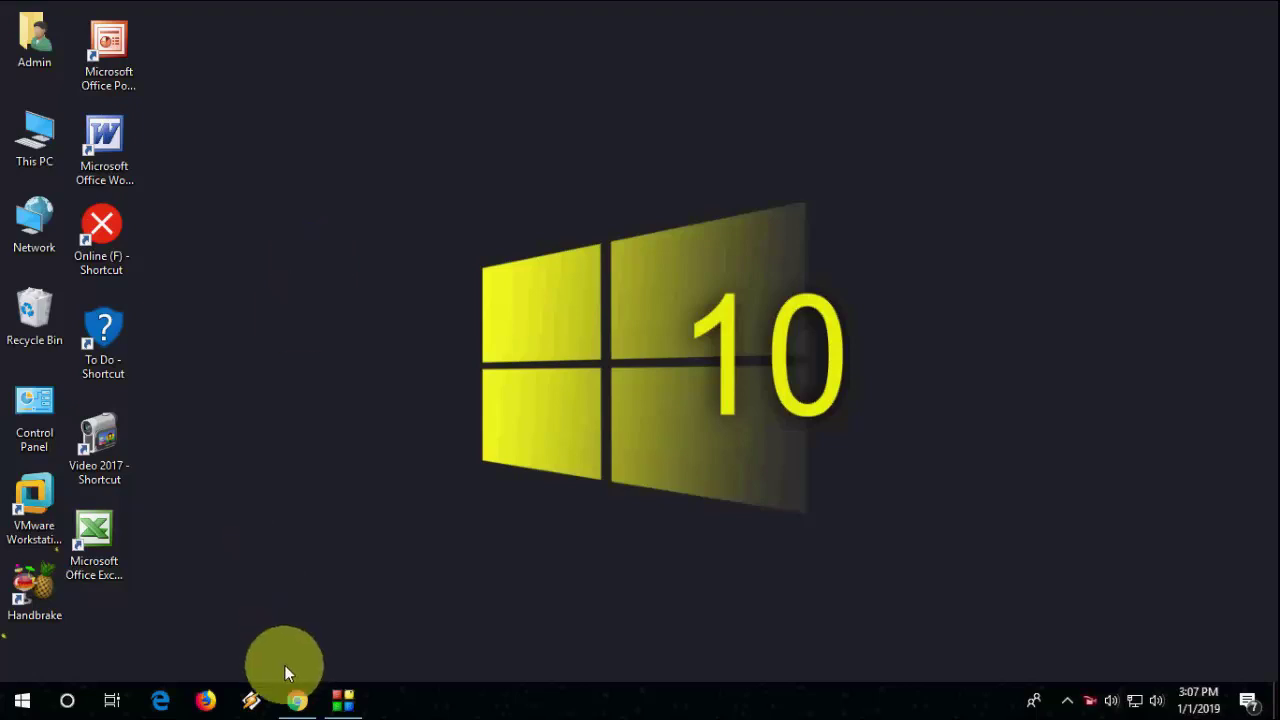
Step: Open the 'Grammarly for MS Office' result from the Grammarly Office download search in Chrome
left_click(297, 700)
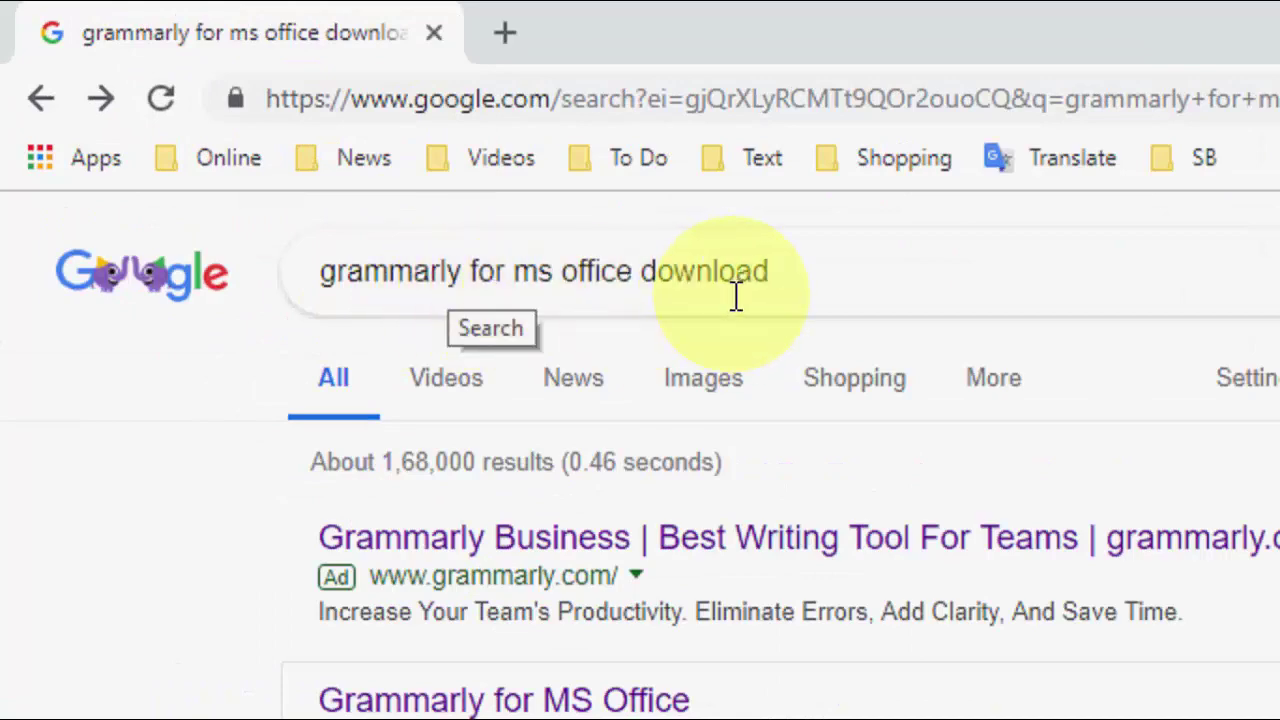
scroll(500, 271, "down", 1)
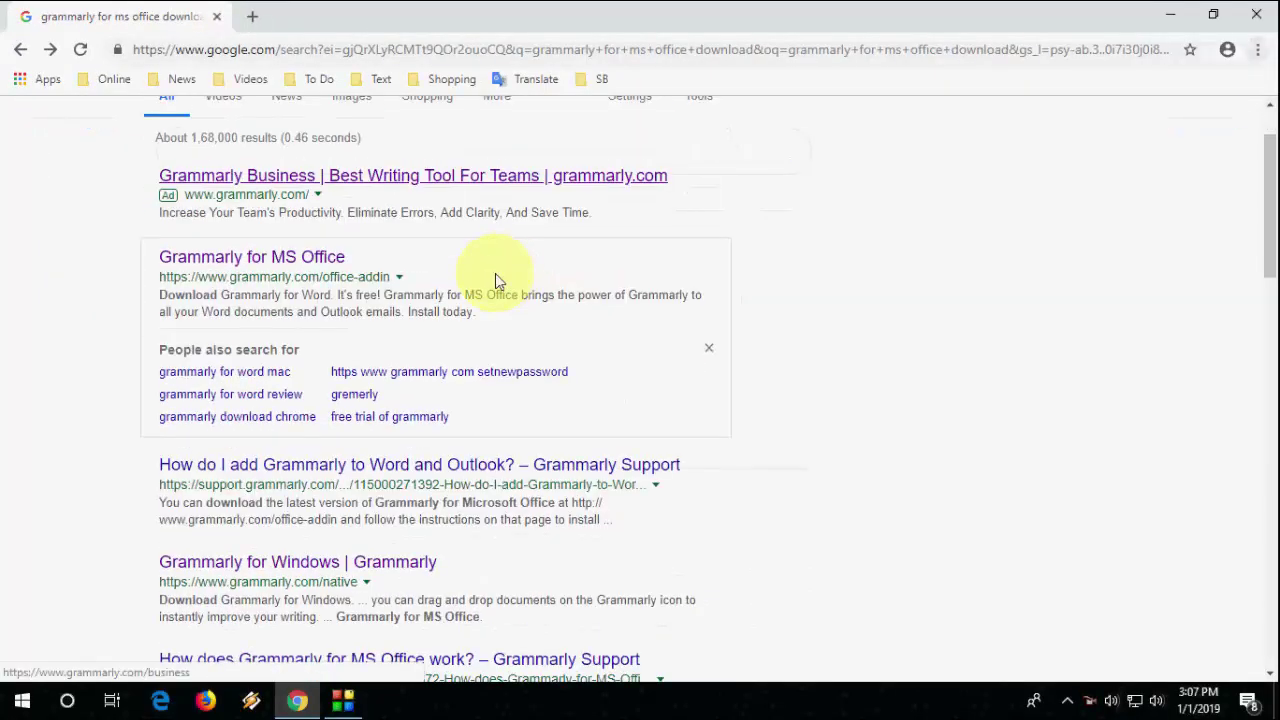
left_click(319, 262)
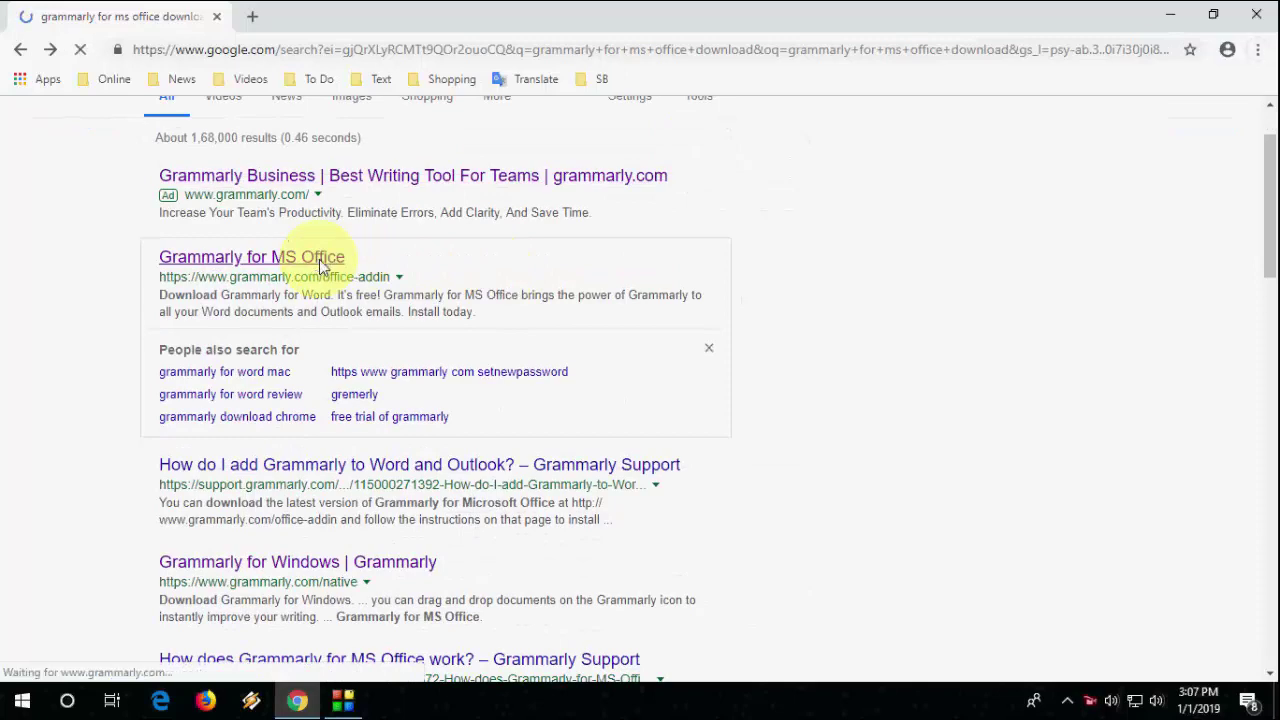
scroll(183, 297, "down", 2)
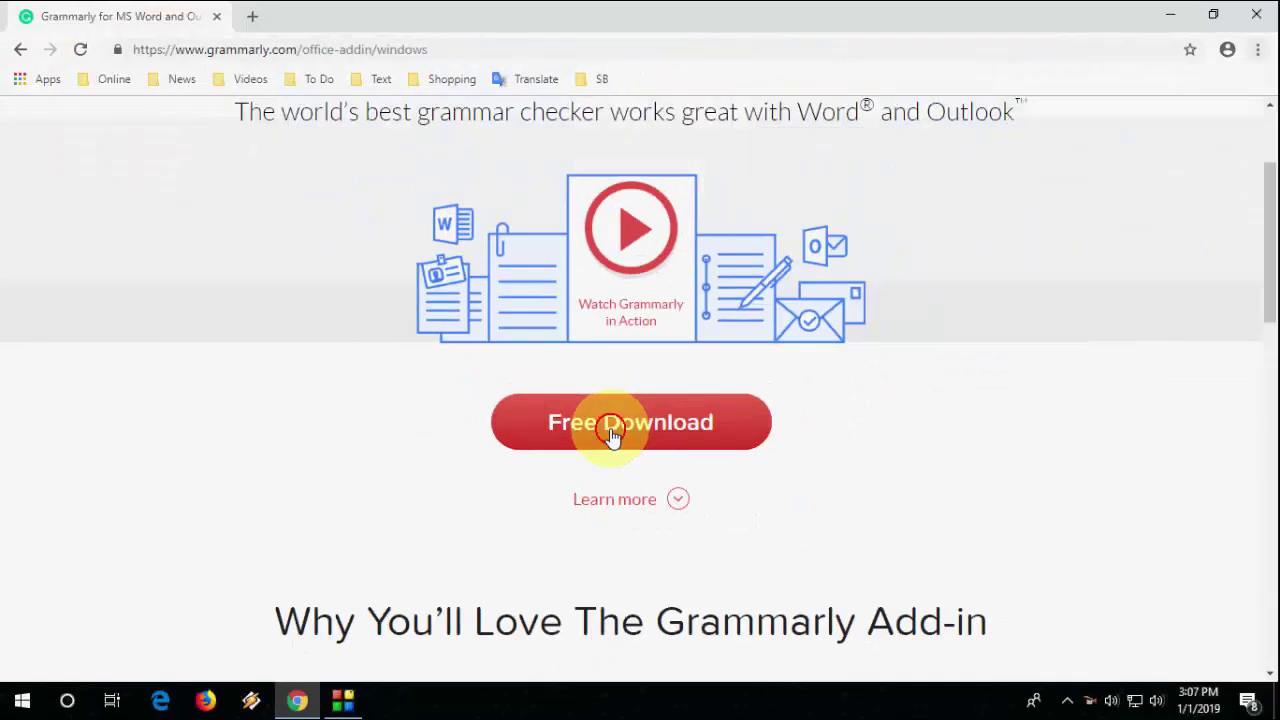
Step: Sign up for a free Grammarly account and save GrammarlyAddInSetup.exe to the Desktop
left_click(611, 430)
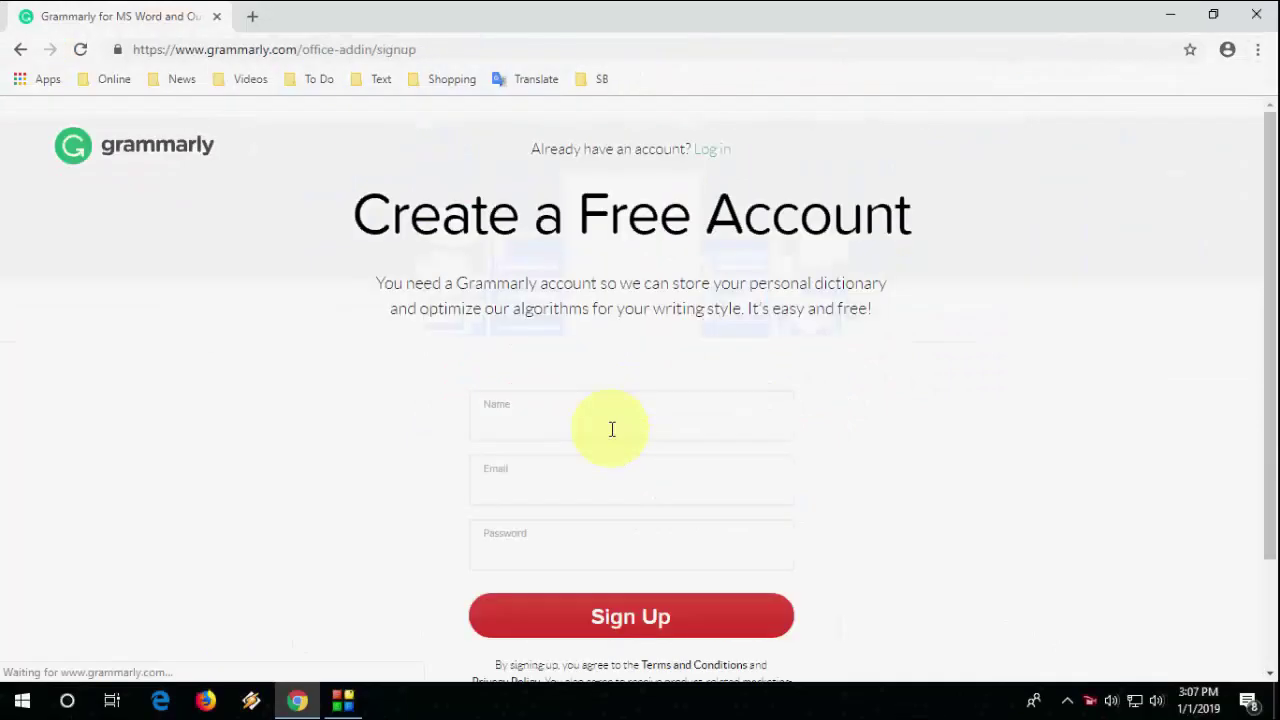
left_click(521, 415)
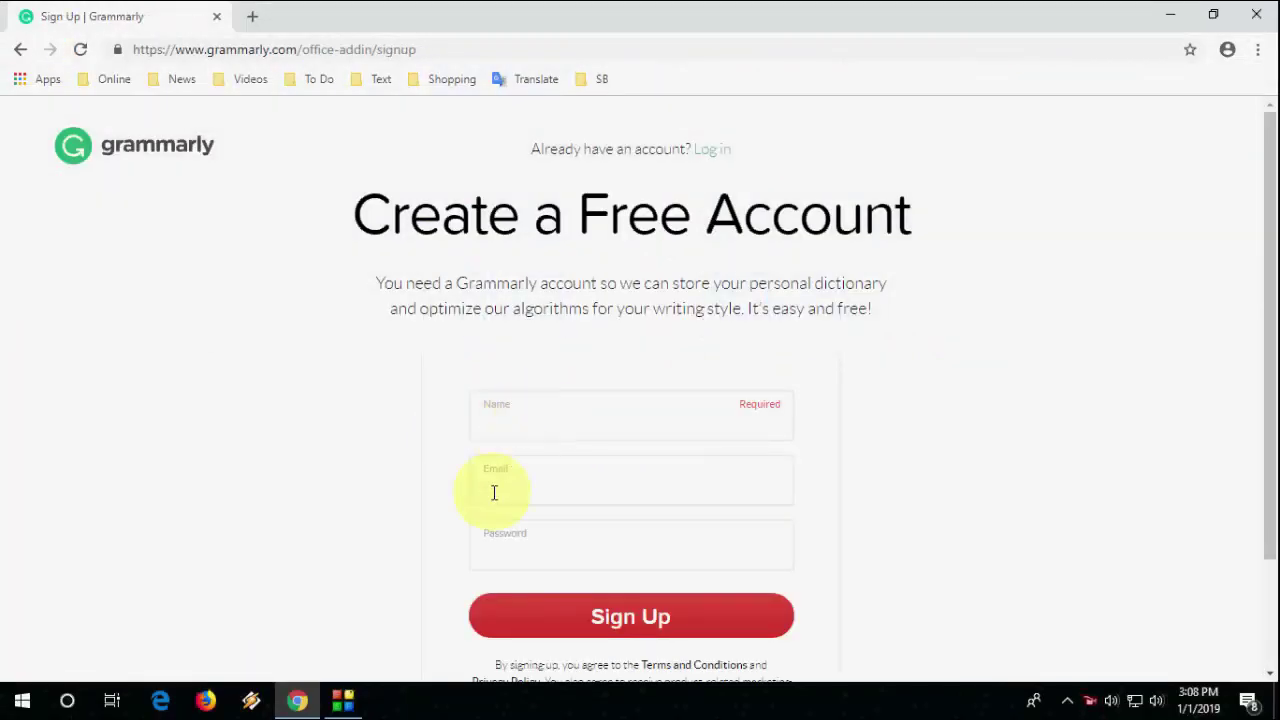
left_click(530, 434)
left_click(528, 426)
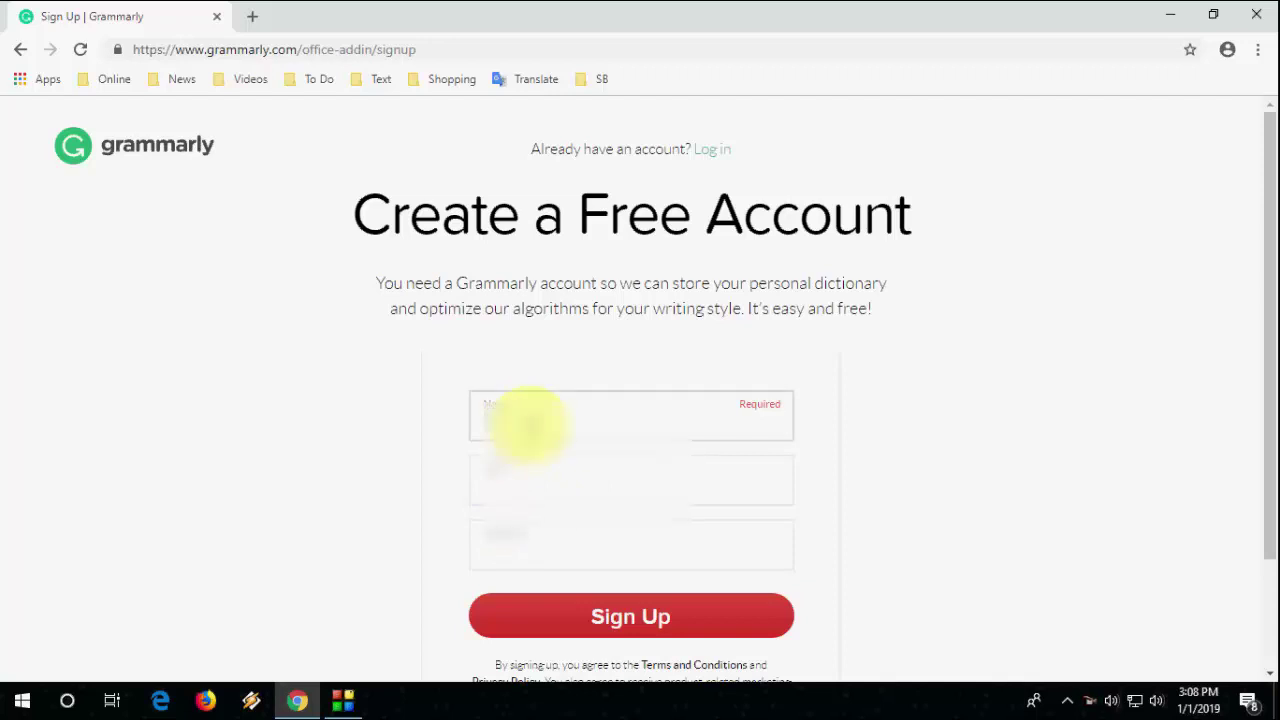
left_click(580, 614)
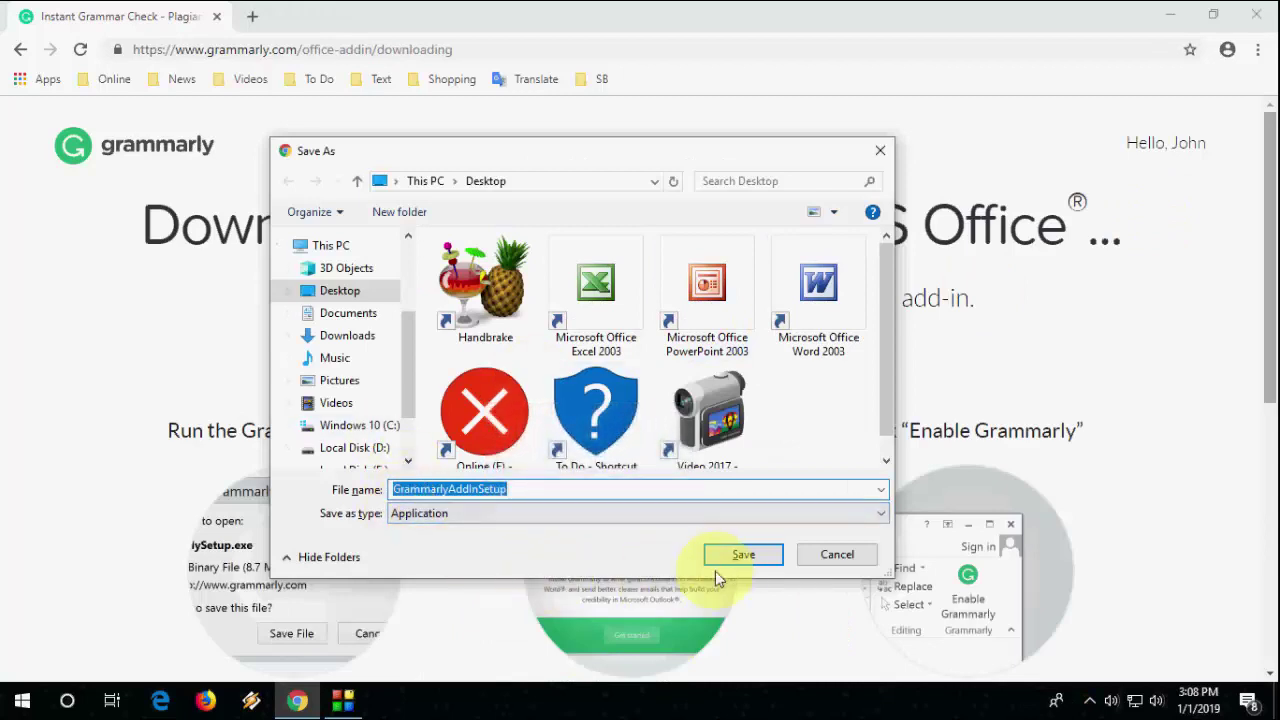
left_click(741, 557)
Step: Run GrammarlyAddInSetup.exe from the desktop and install Grammarly for Word and Outlook
left_click(1170, 14)
double_click(176, 128)
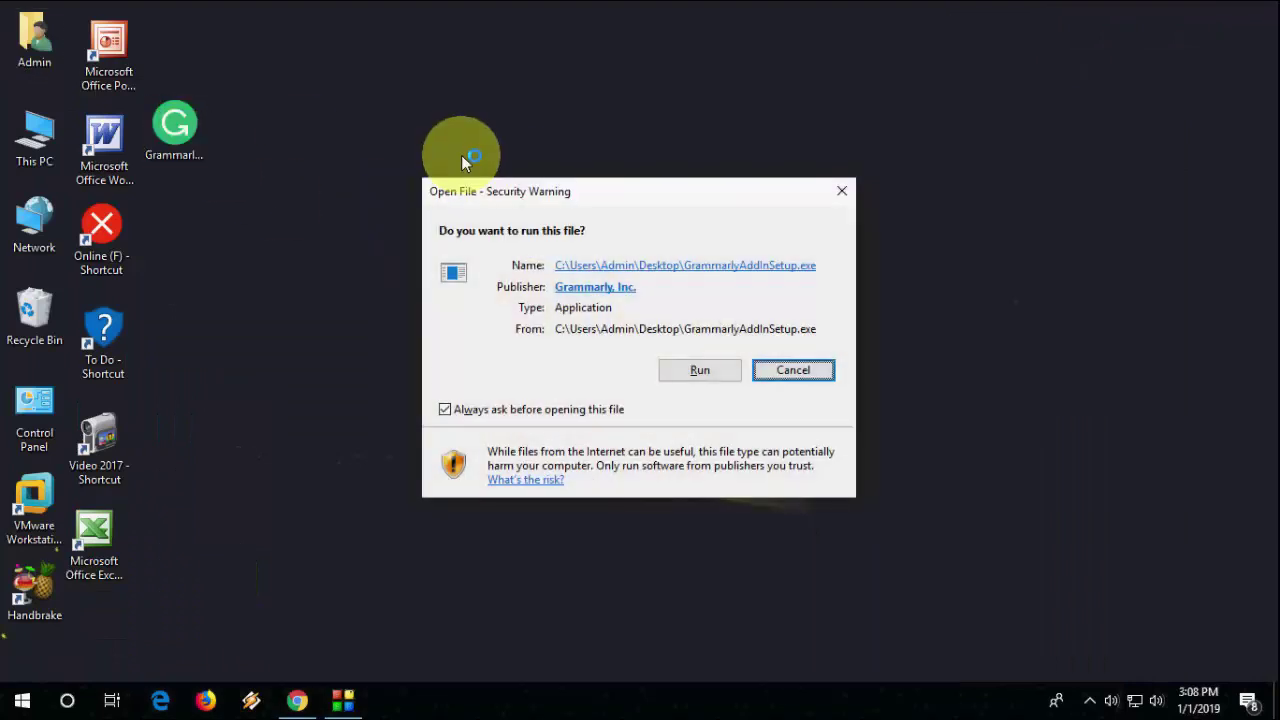
key("Return")
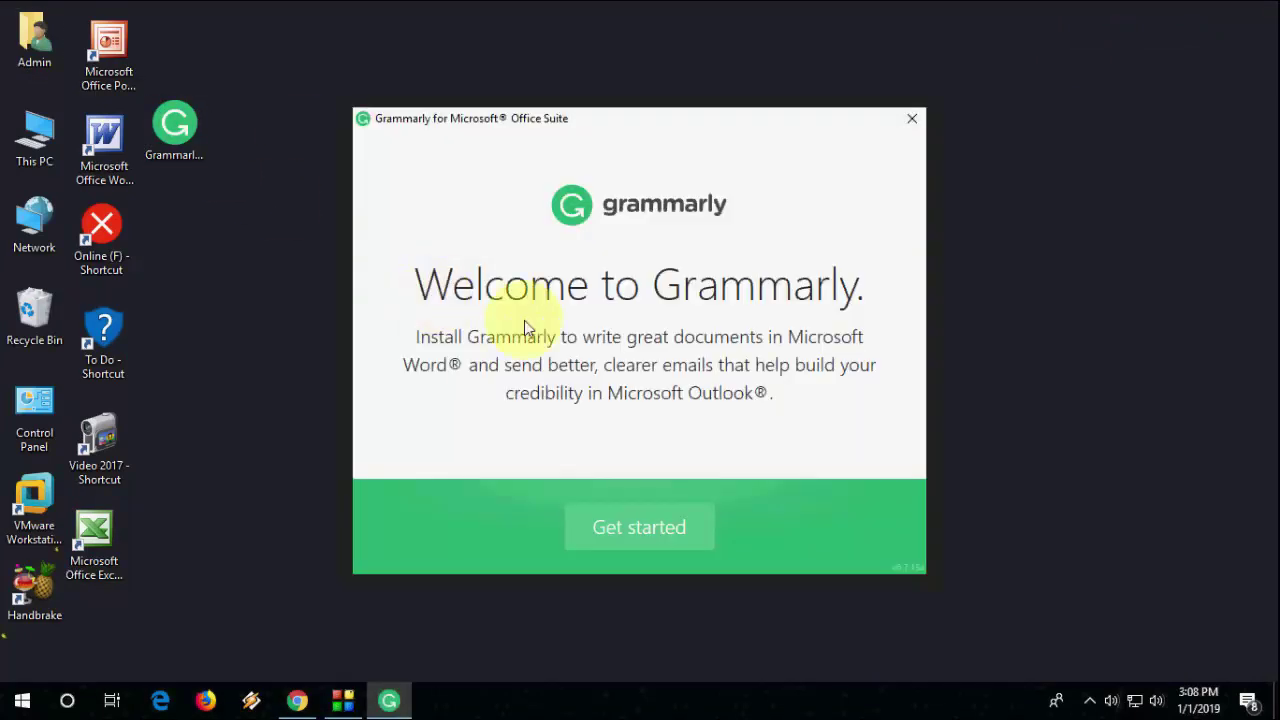
left_click(612, 531)
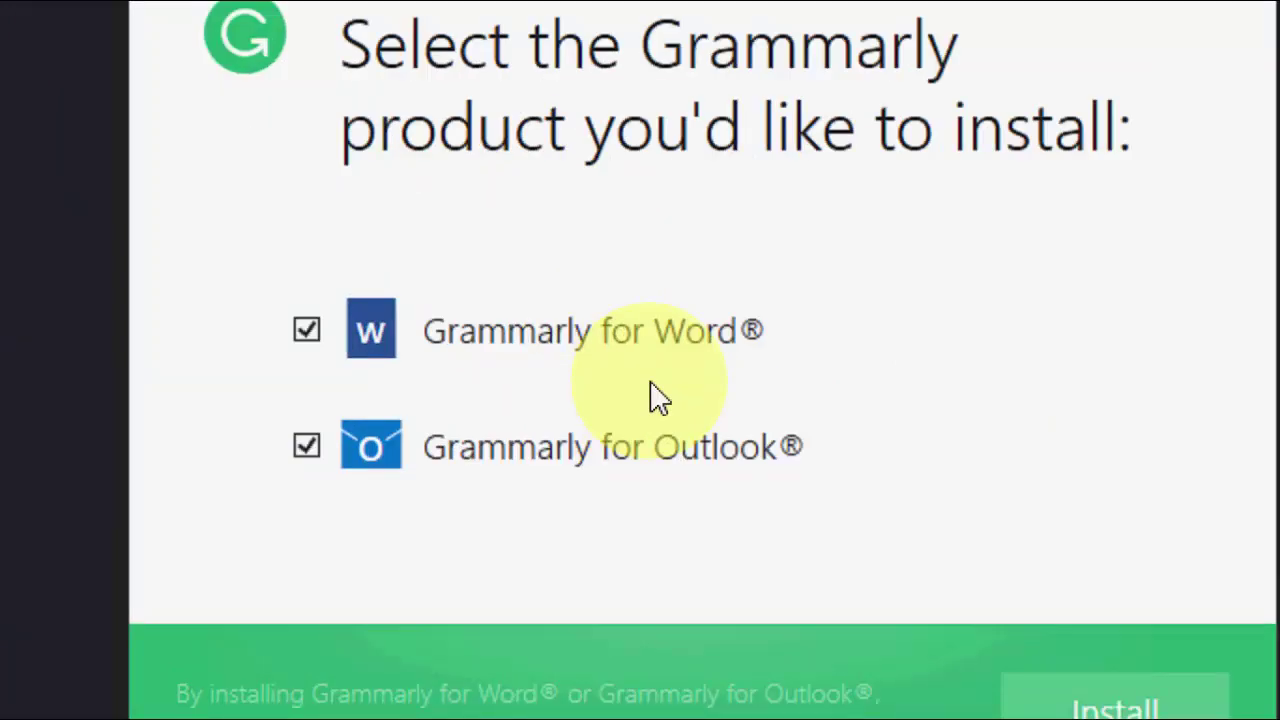
left_click(855, 537)
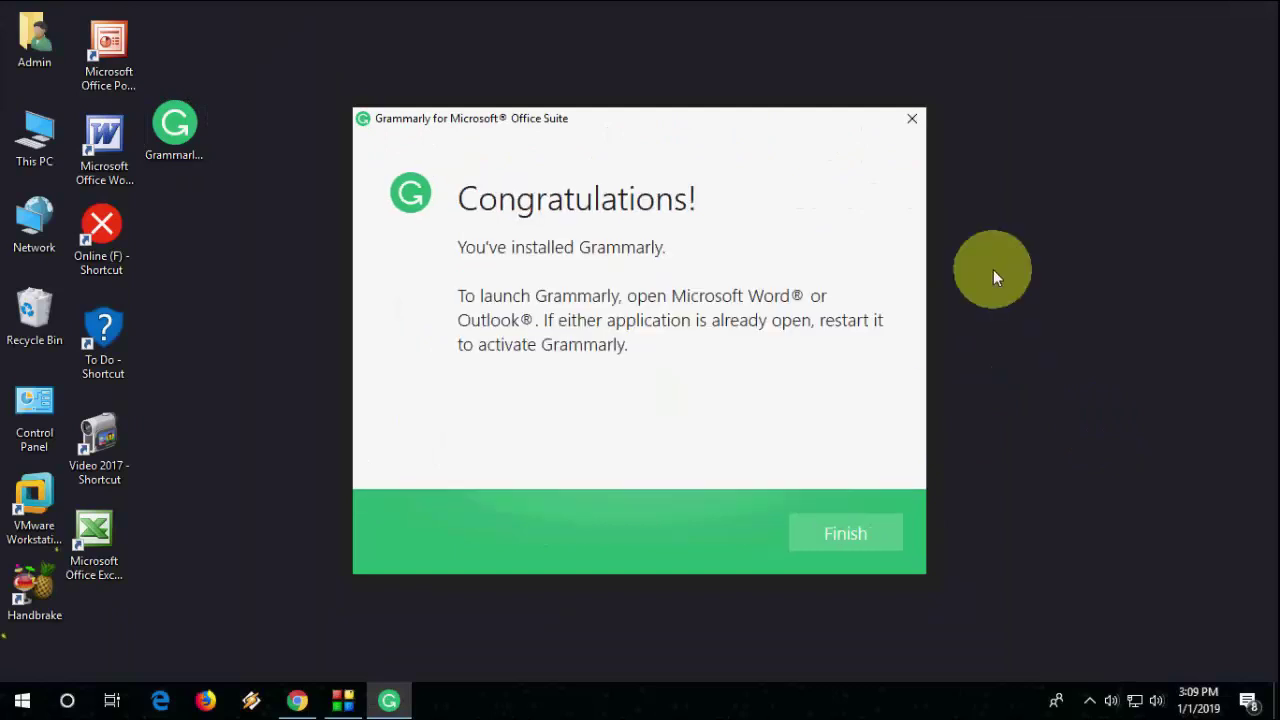
left_click(855, 526)
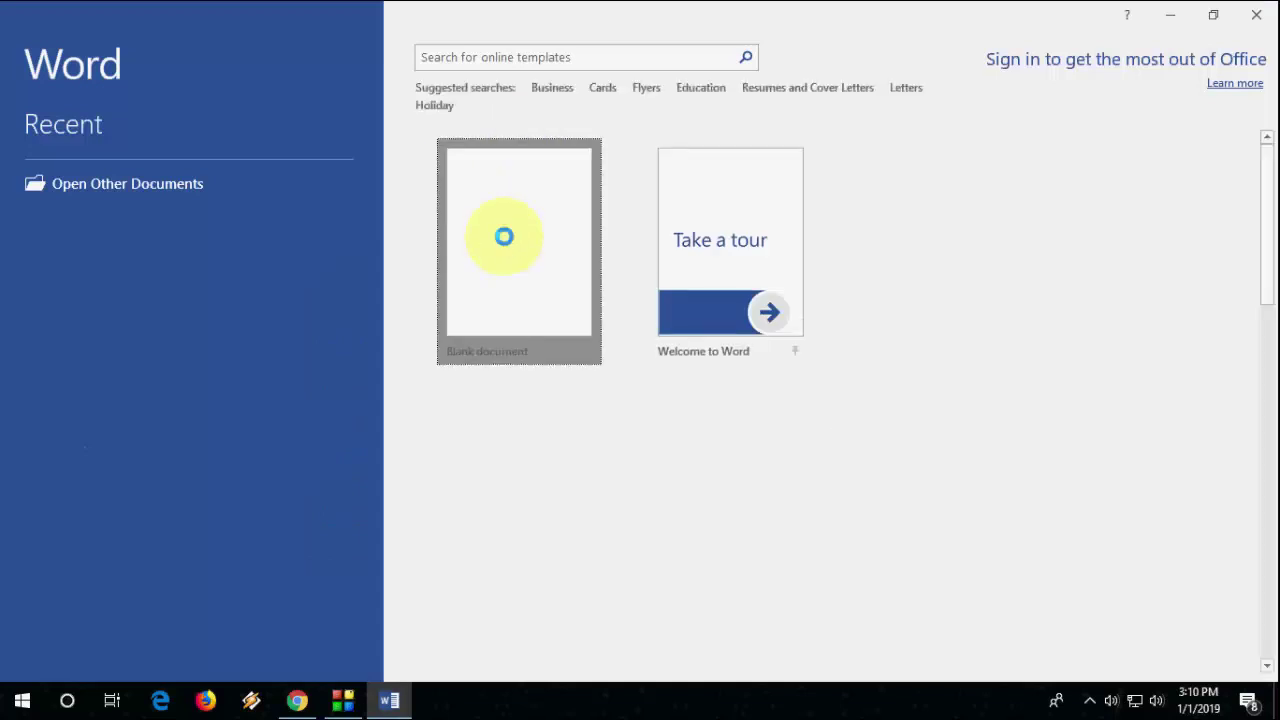
Step: Create a blank document, skip the tour, and open Grammarly with the undo notice permanently dismissed
left_click(507, 245)
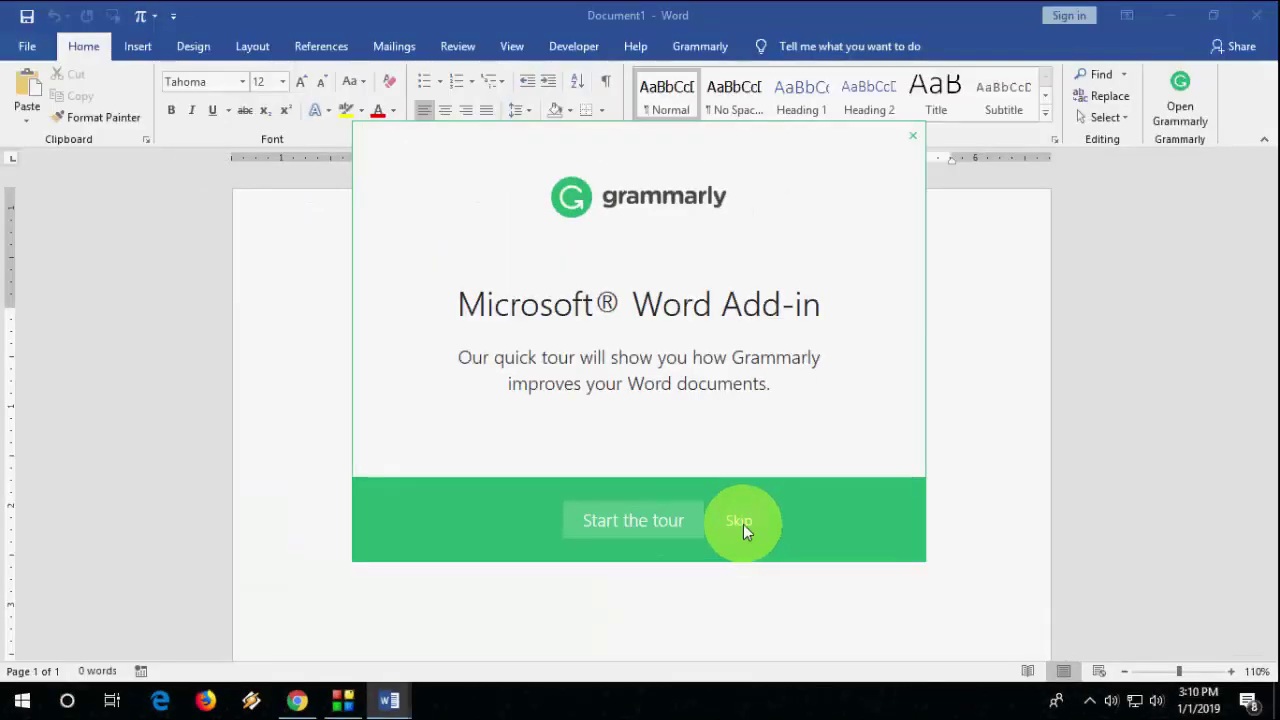
left_click(741, 522)
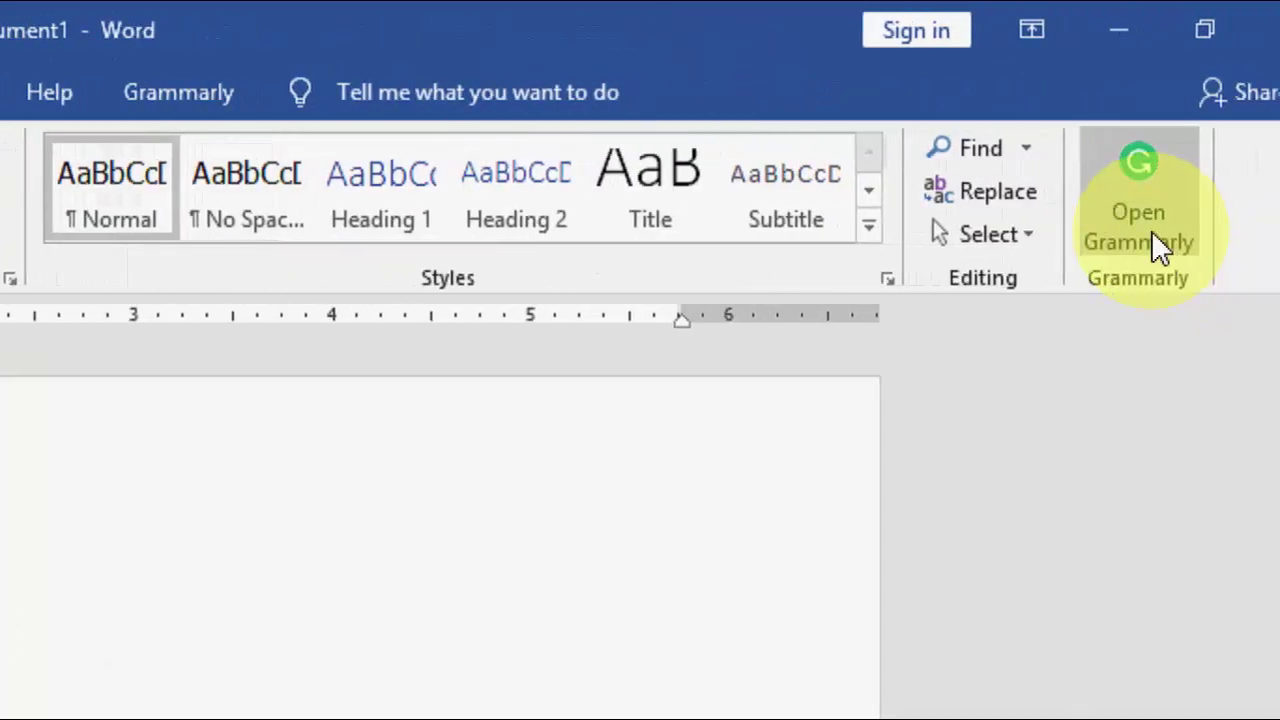
left_click(1097, 227)
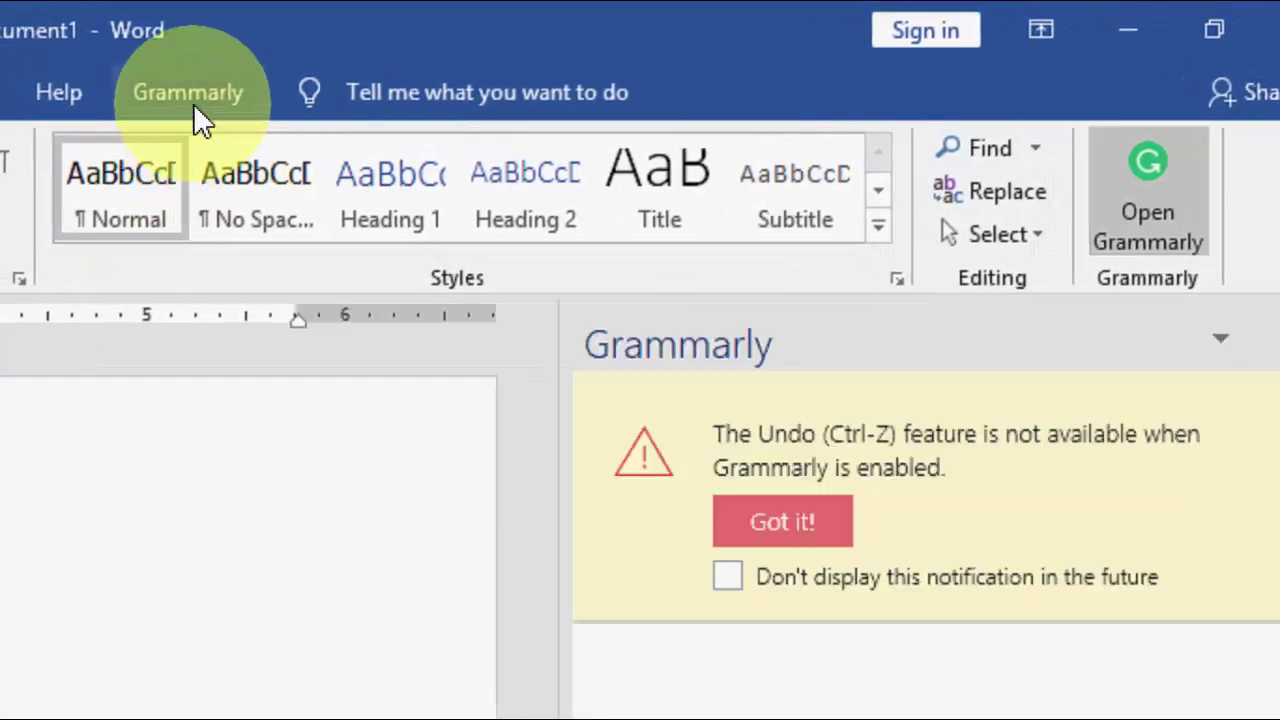
left_click(193, 106)
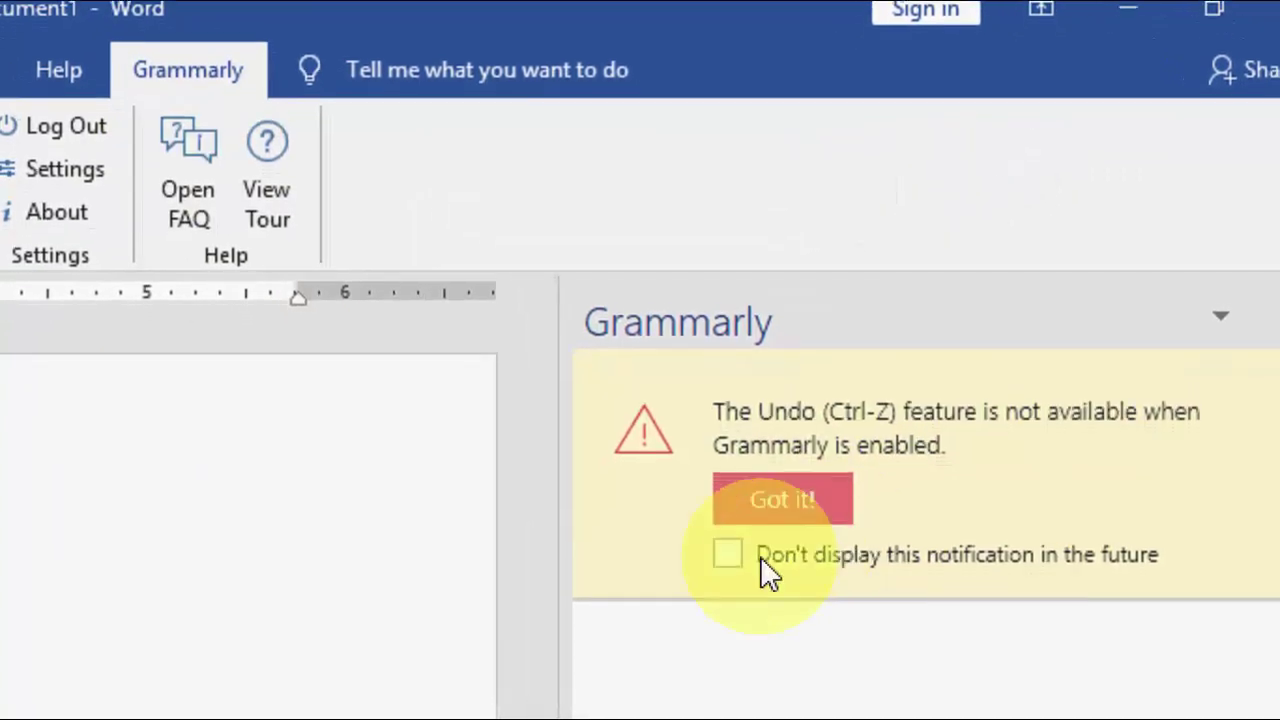
left_click(744, 565)
left_click(788, 472)
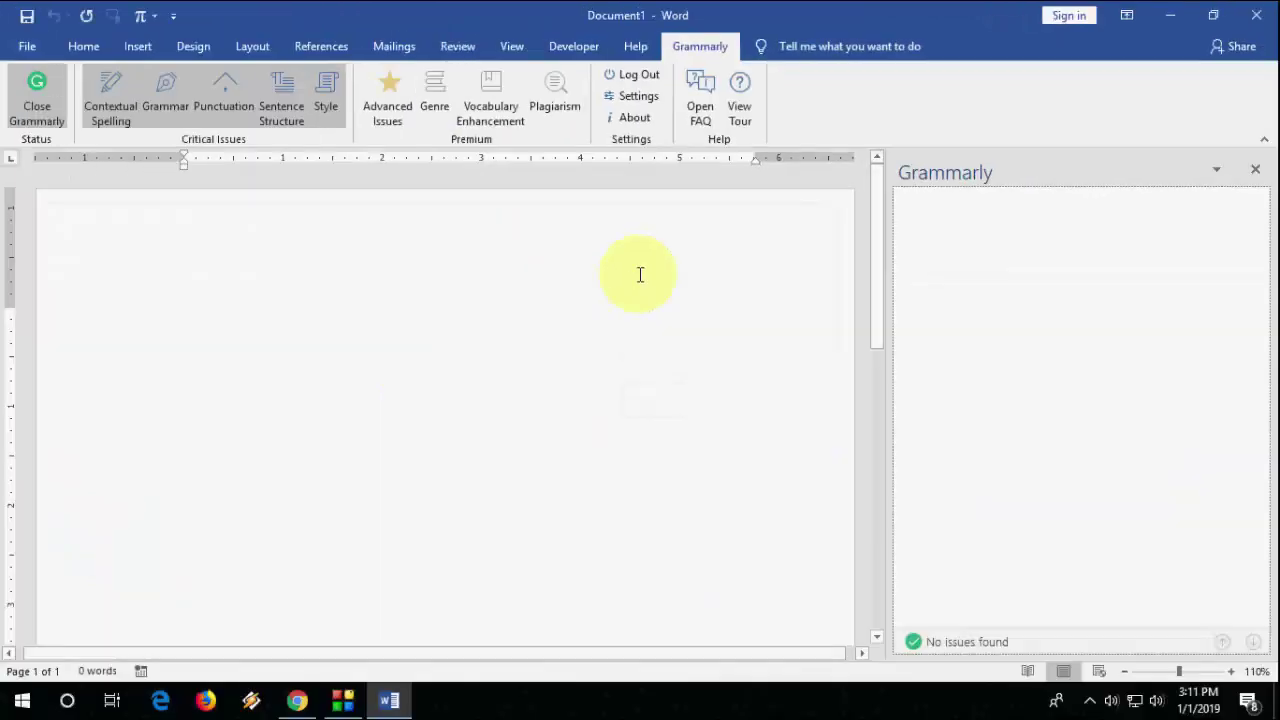
Step: Close Grammarly and type the sentence 'We are goingg to learnted' into the document
left_click(640, 276)
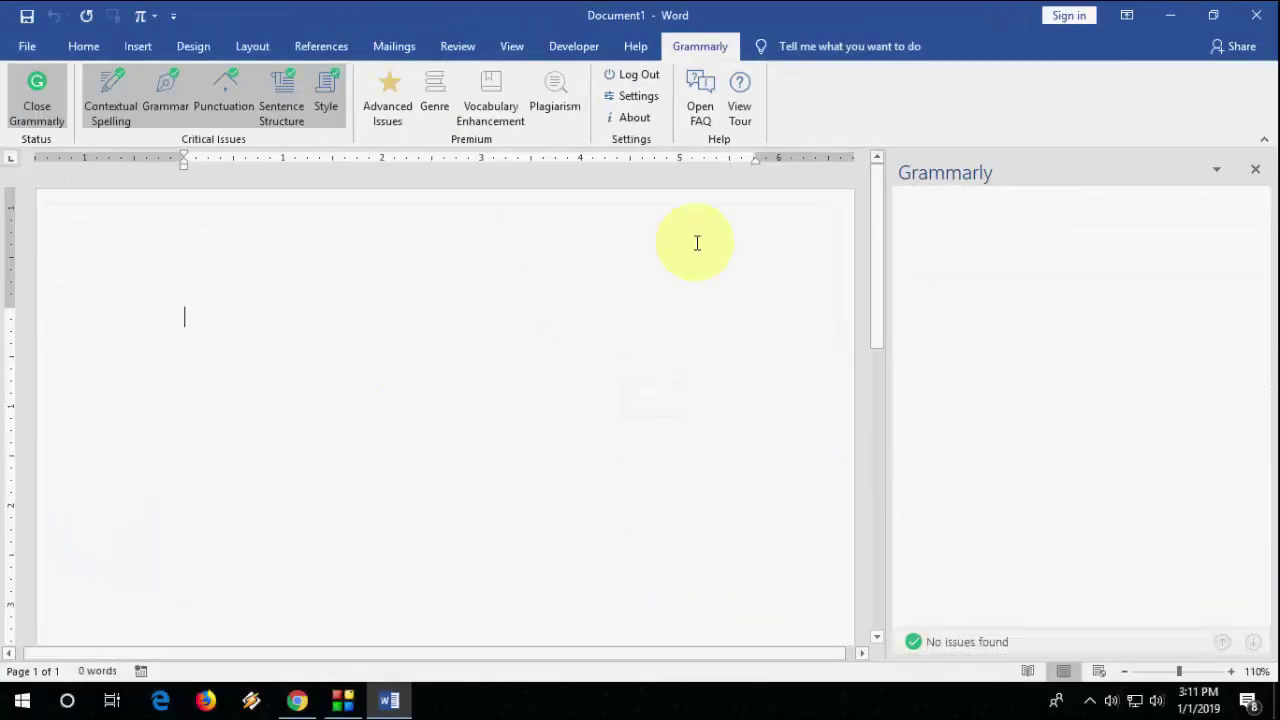
left_click(1258, 169)
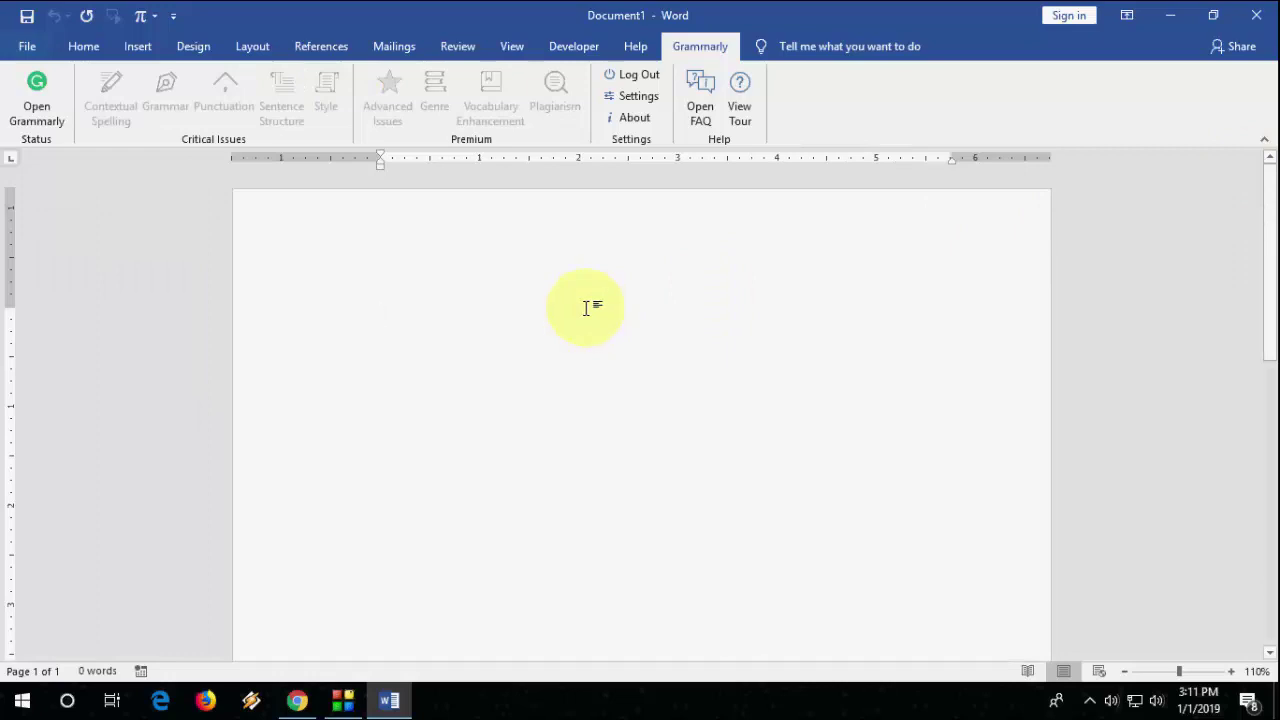
type("We are goingg to learnt")
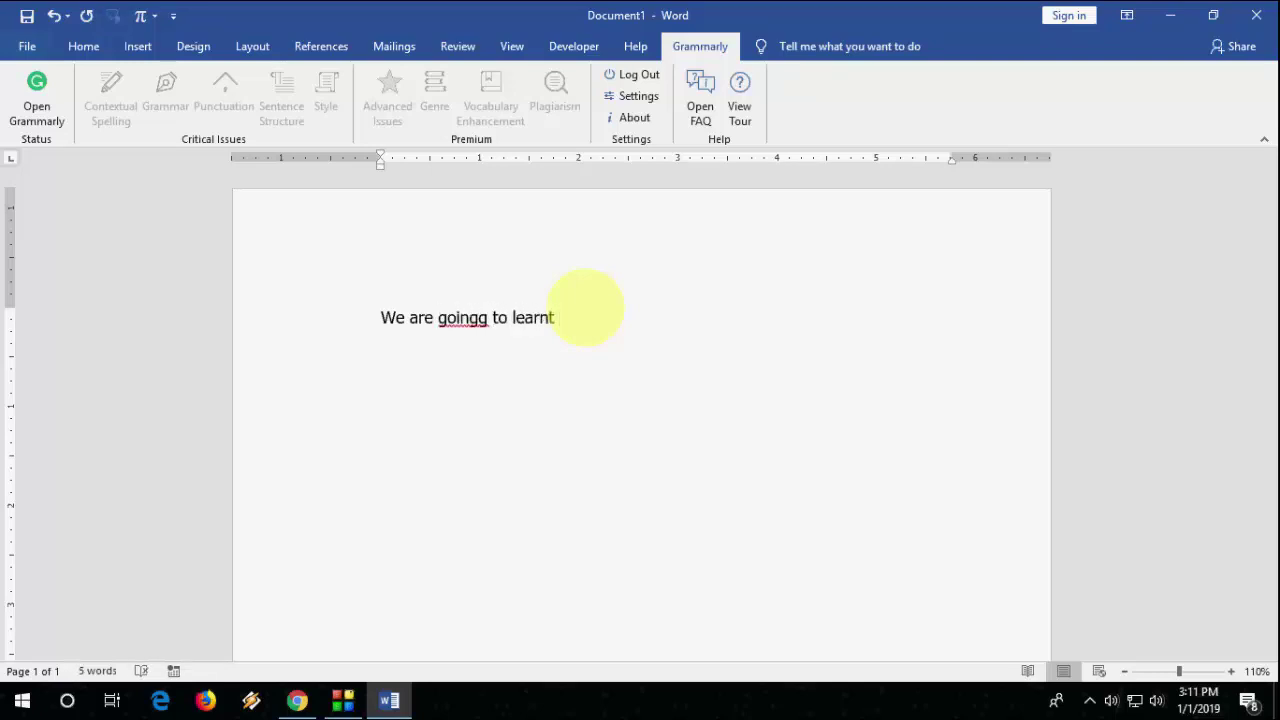
type("ed")
Step: Select 'goingg' and reopen Grammarly so it flags the two misspellings
double_click(466, 320)
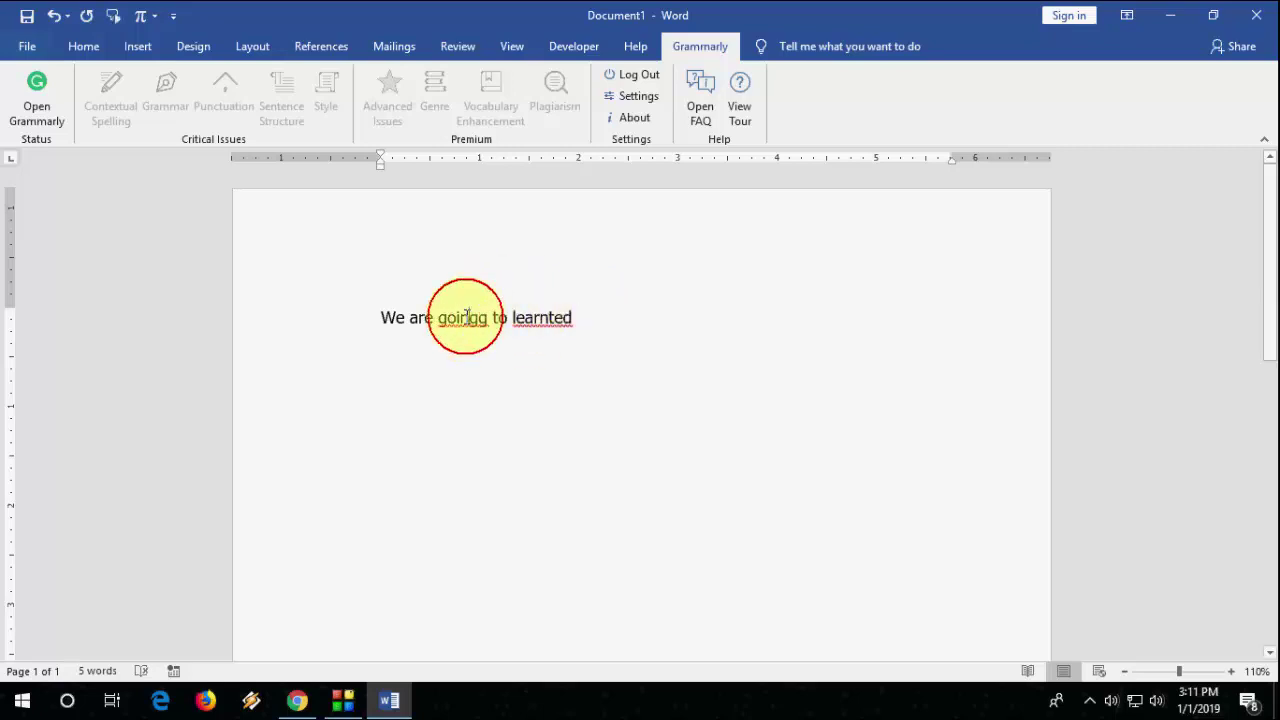
left_click_drag(476, 328, 482, 328)
double_click(700, 48)
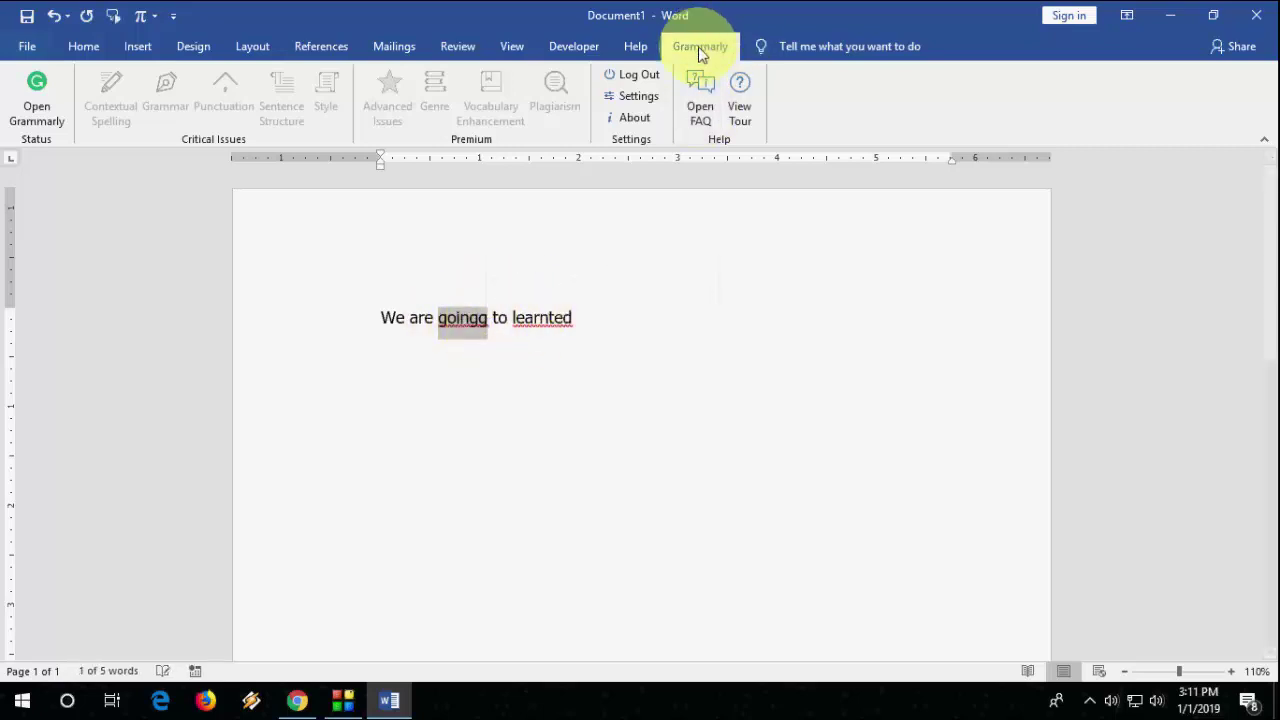
left_click(700, 50)
left_click(37, 100)
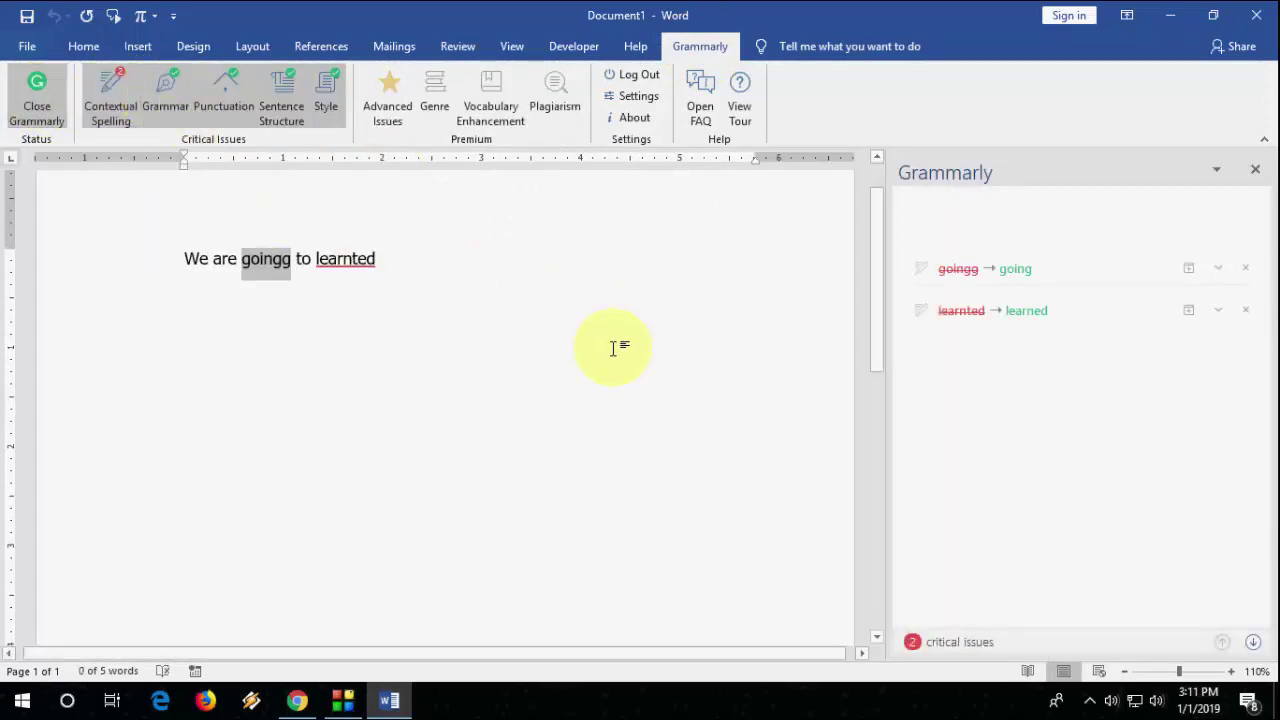
Step: Accept Grammarly's fixes changing 'goingg' to 'going' and 'learnted' to 'learn'
left_click(1025, 283)
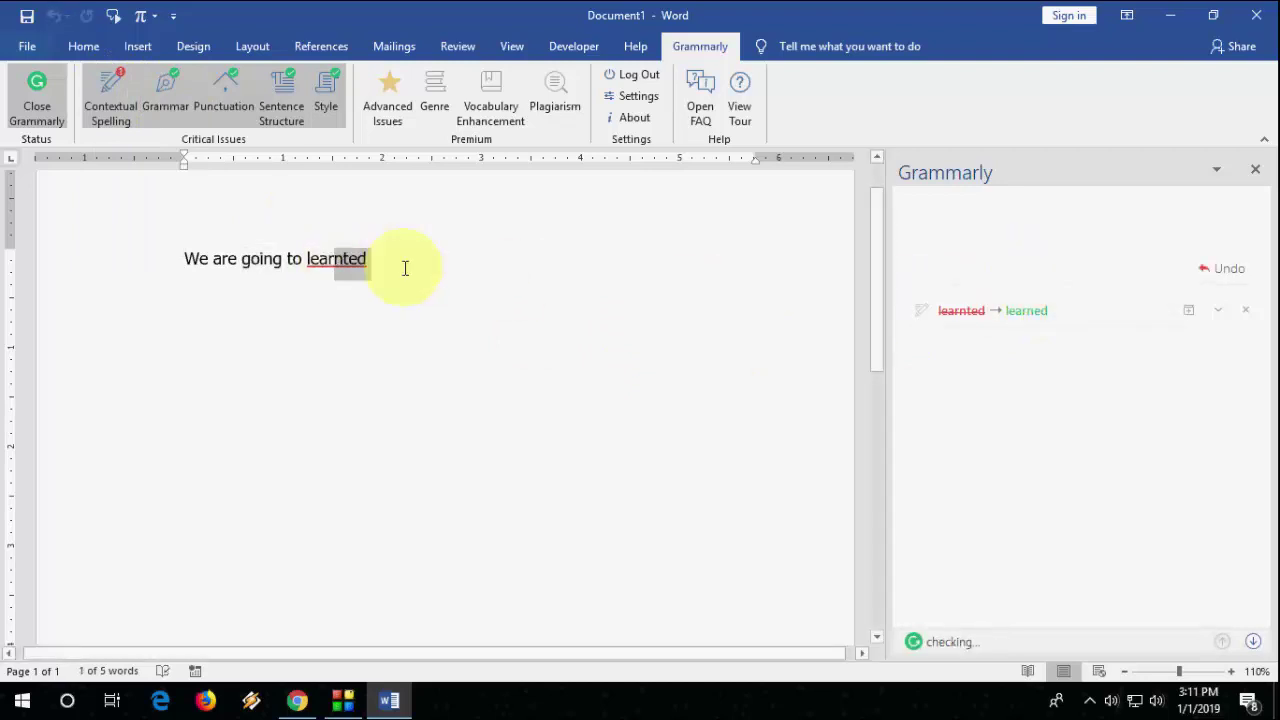
left_click(471, 306)
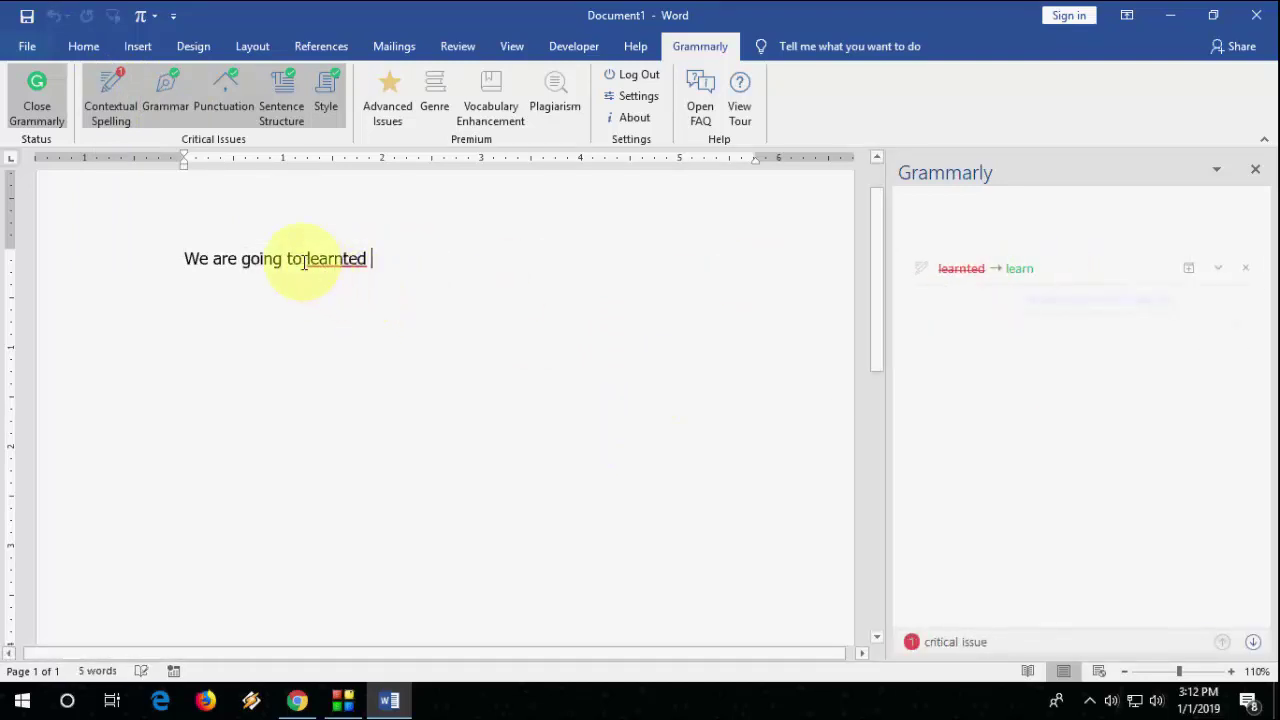
left_click(312, 258)
double_click(324, 259)
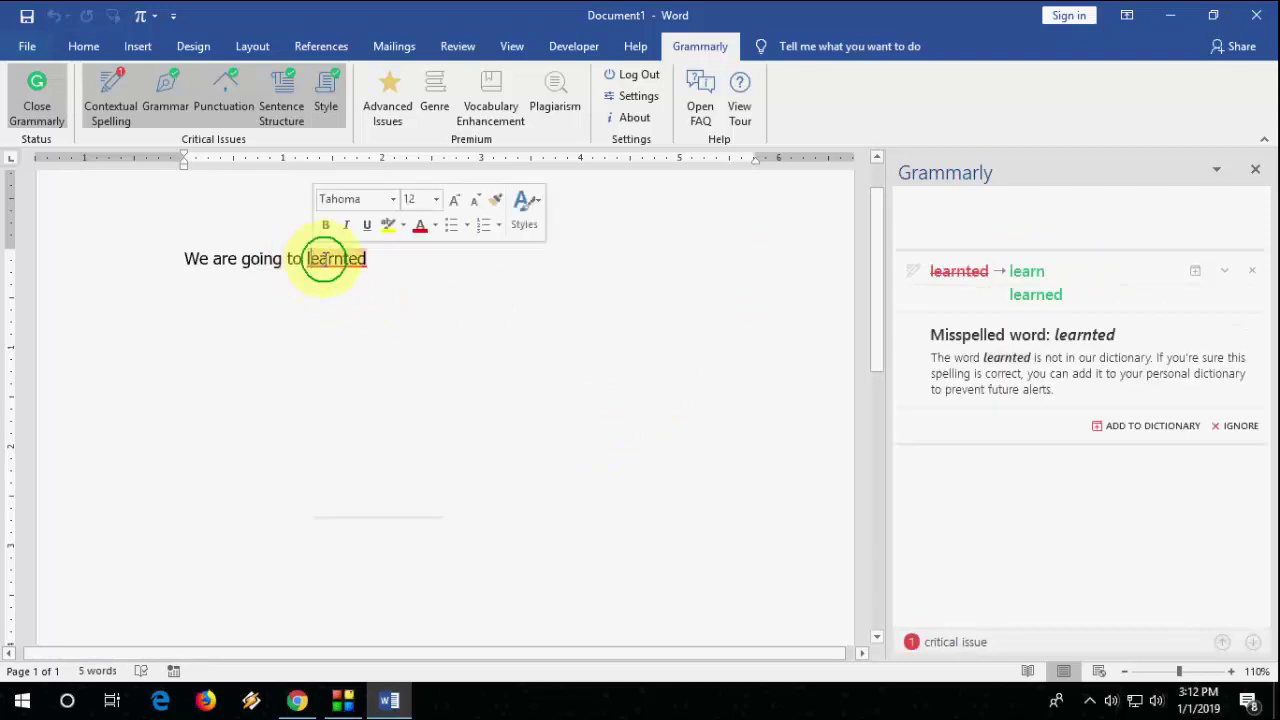
left_click(374, 257)
left_click(314, 257)
left_click(1033, 279)
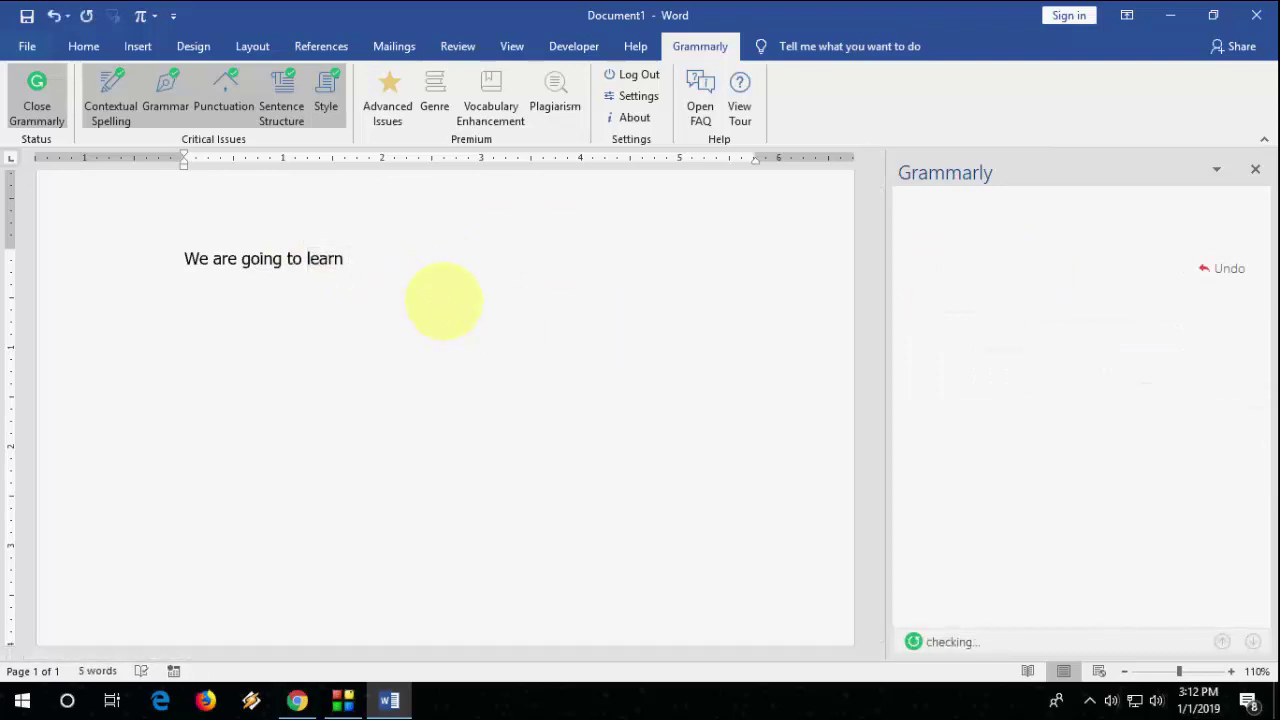
Step: Add a second line 'We is', accept the is→are fix, and start a new line
key("Return")
type("We is")
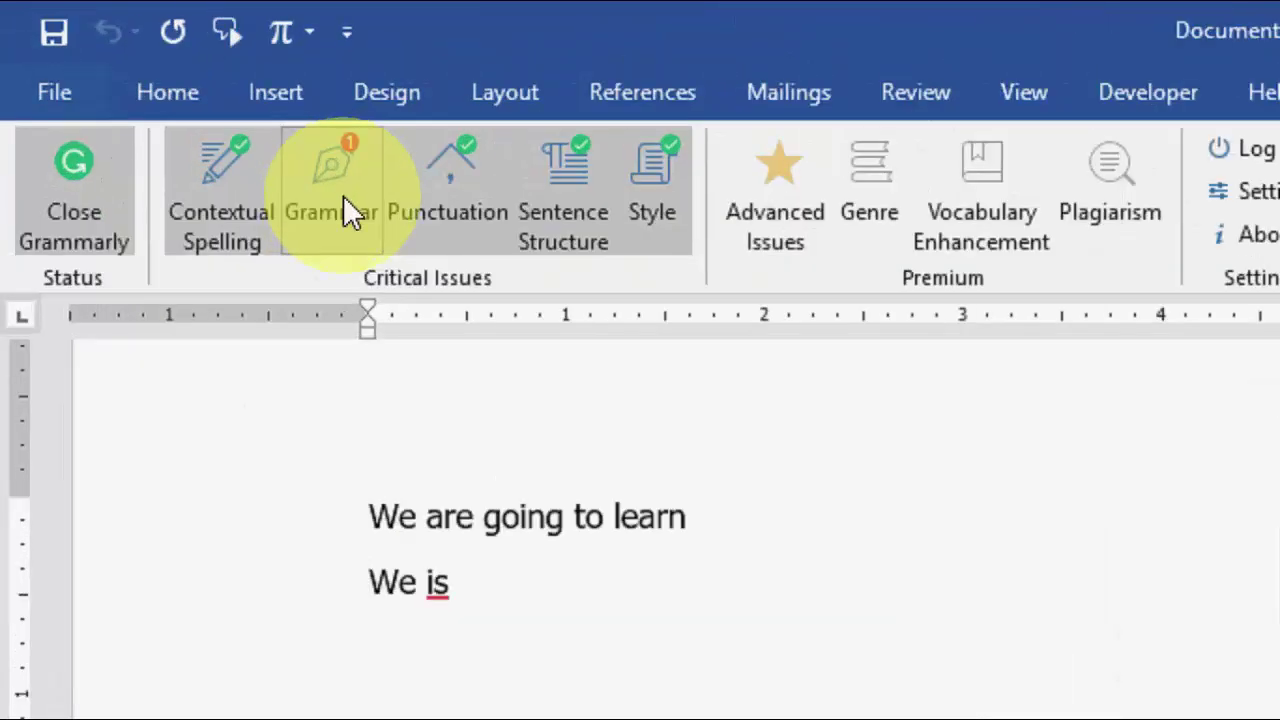
key("alt")
left_click(224, 290)
double_click(216, 290)
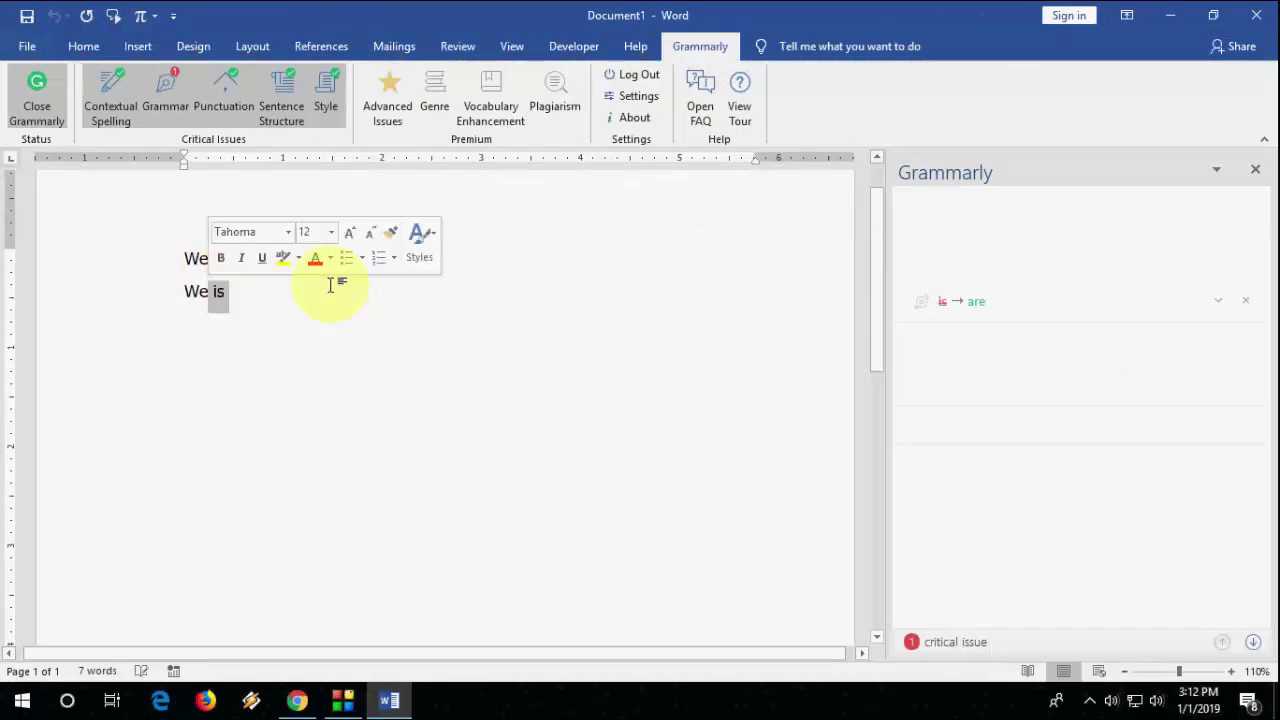
left_click(974, 312)
left_click(420, 334)
key("Return")
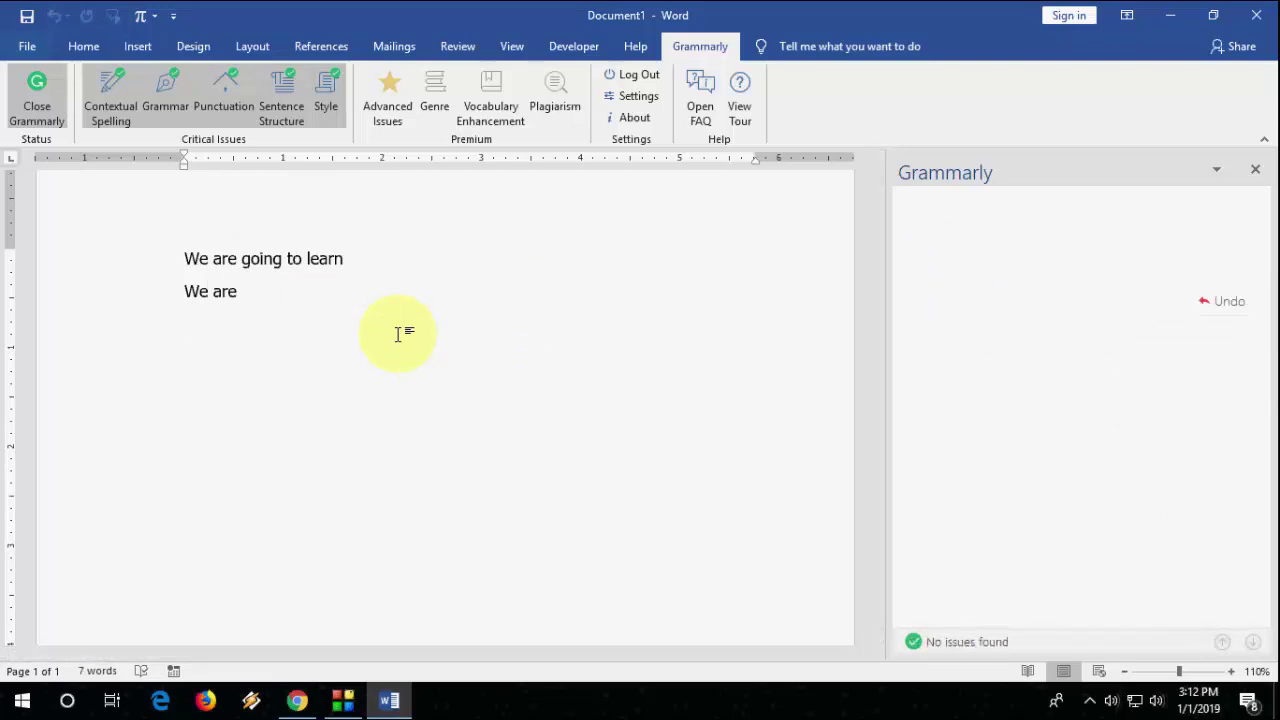
type("I are")
Step: Complete the third line with 'going to learn' and accept Grammarly's are→am fix
scroll(390, 360, "up", 1)
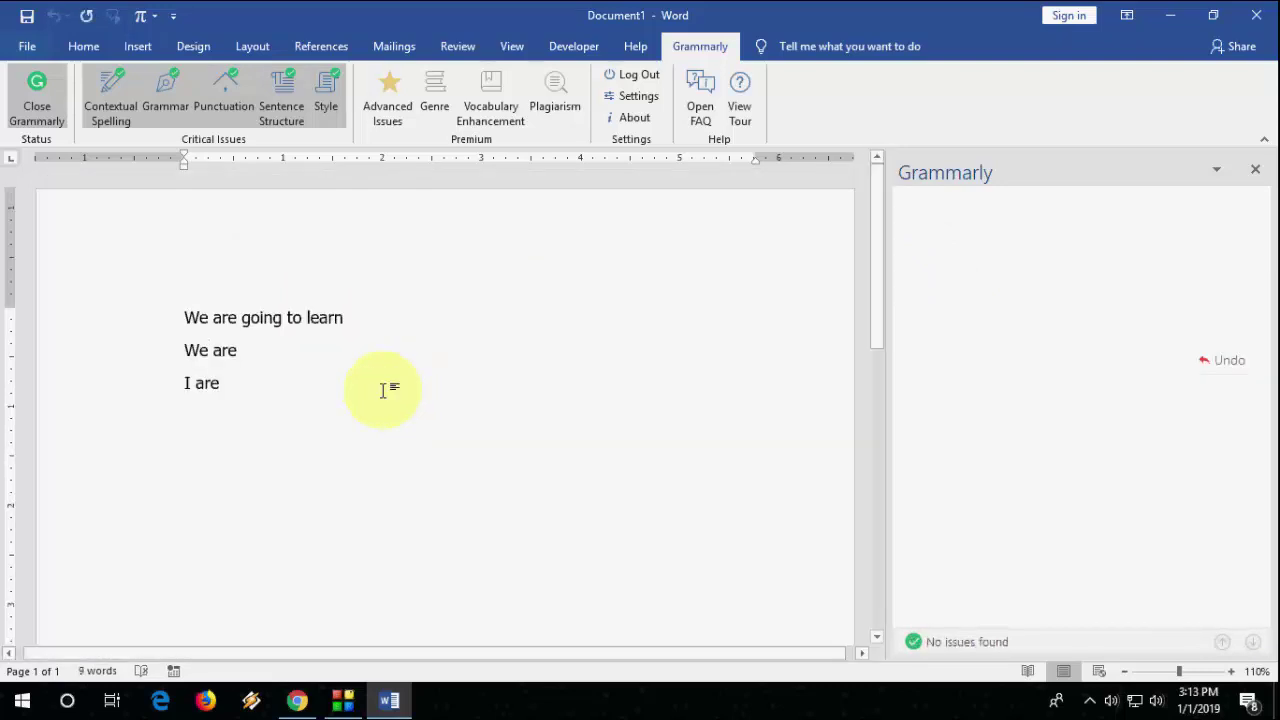
type("will")
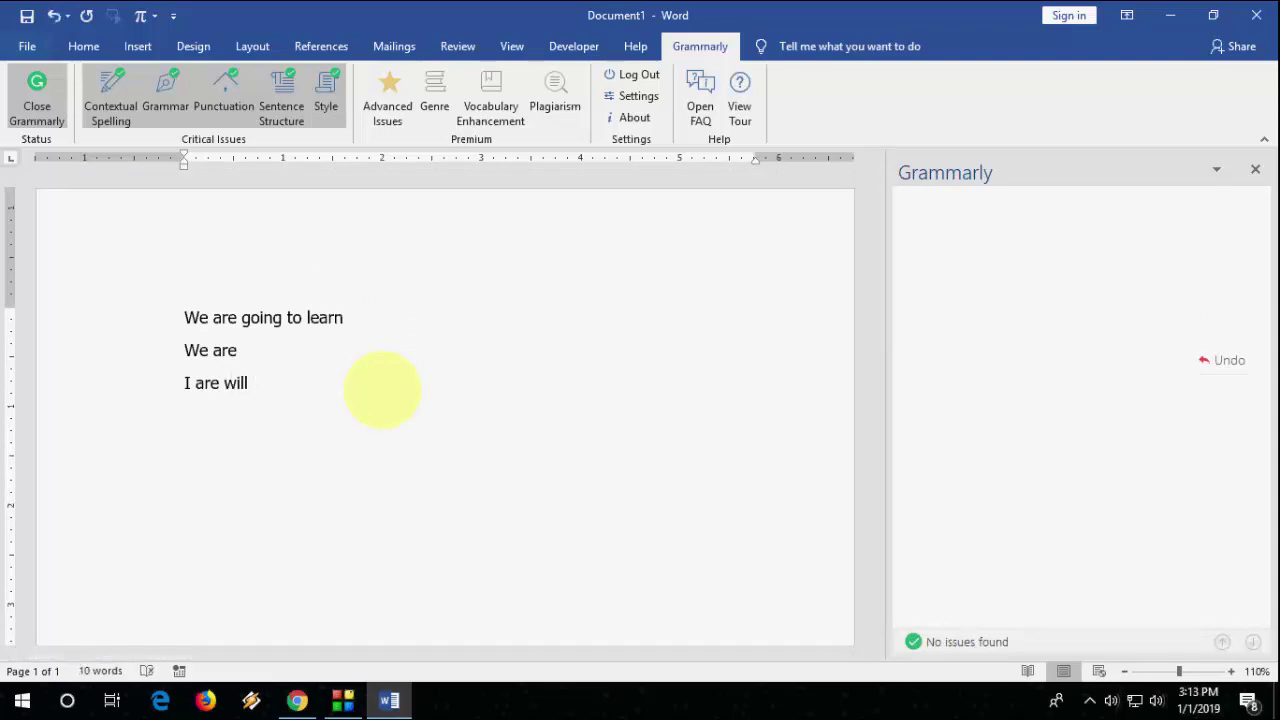
key("ctrl+shift+Left")
type("going to ")
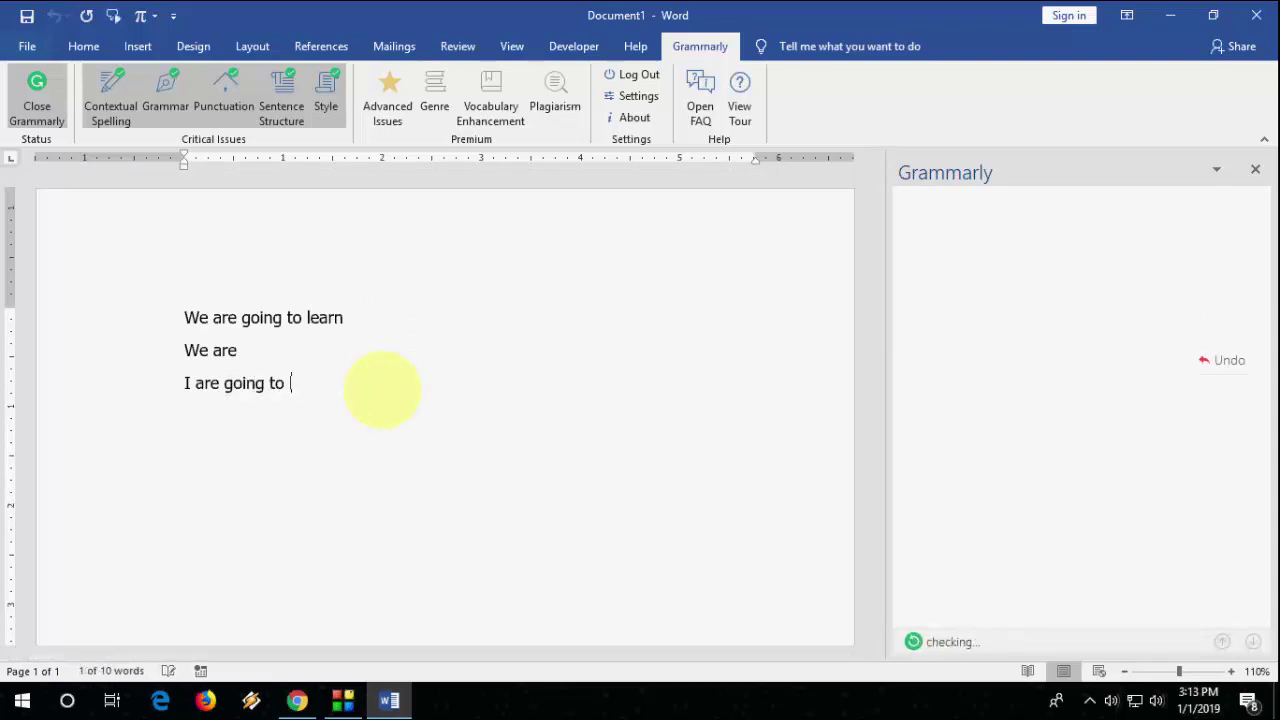
type("learn")
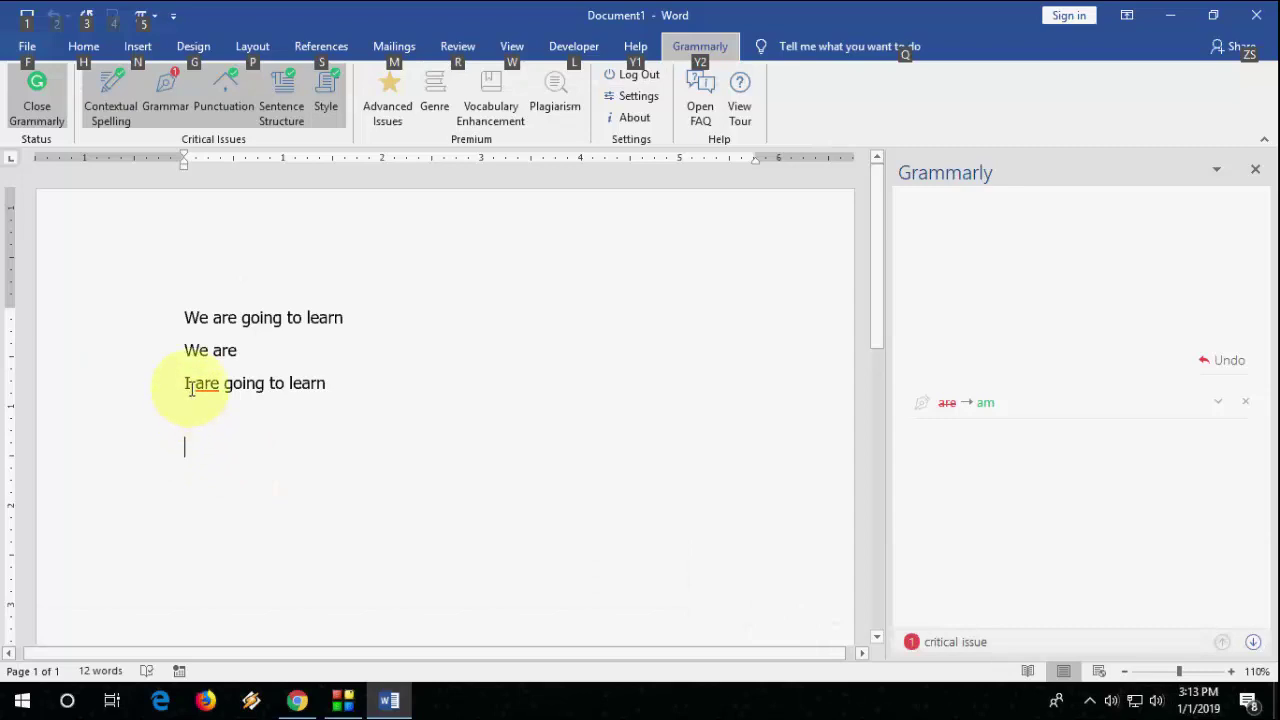
left_click(986, 406)
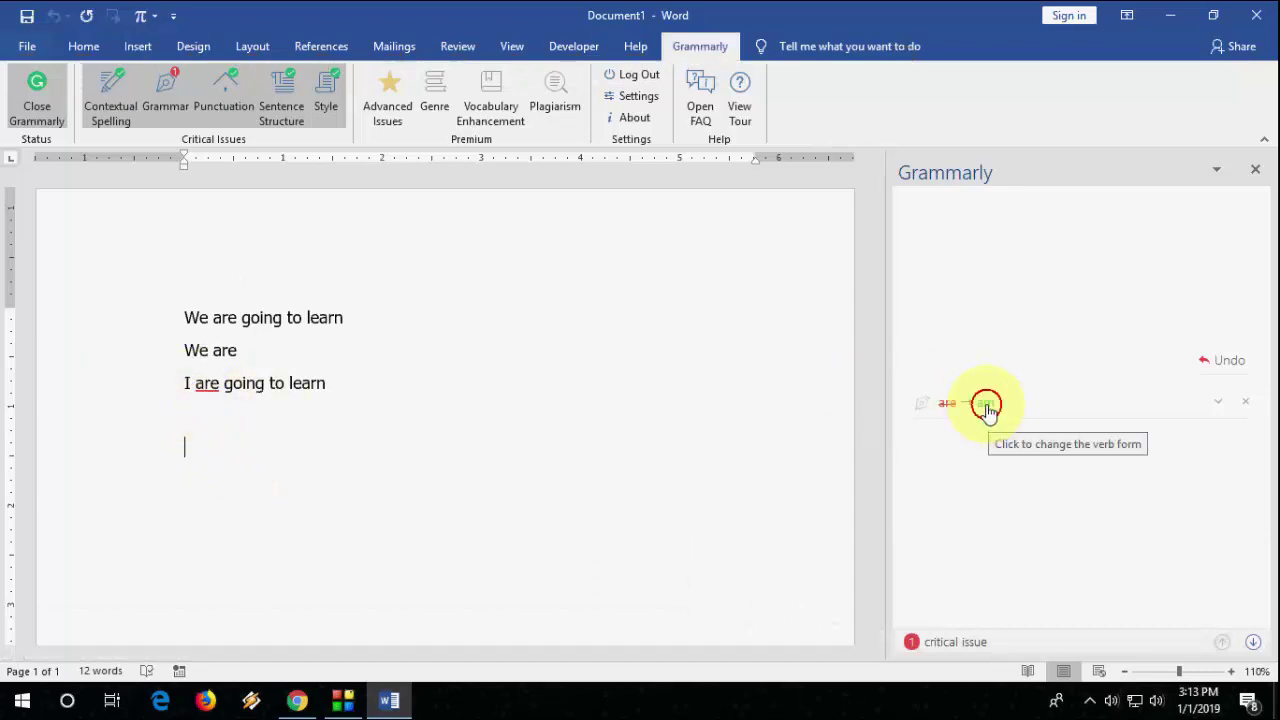
left_click(518, 398)
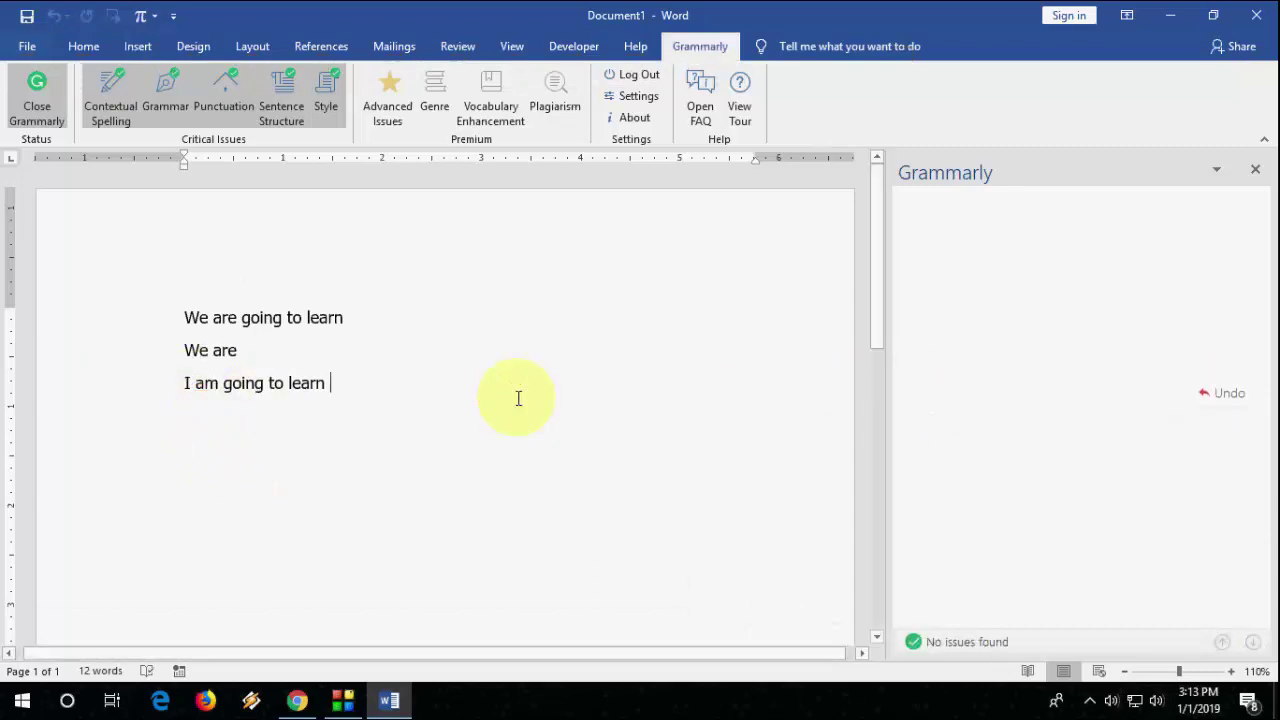